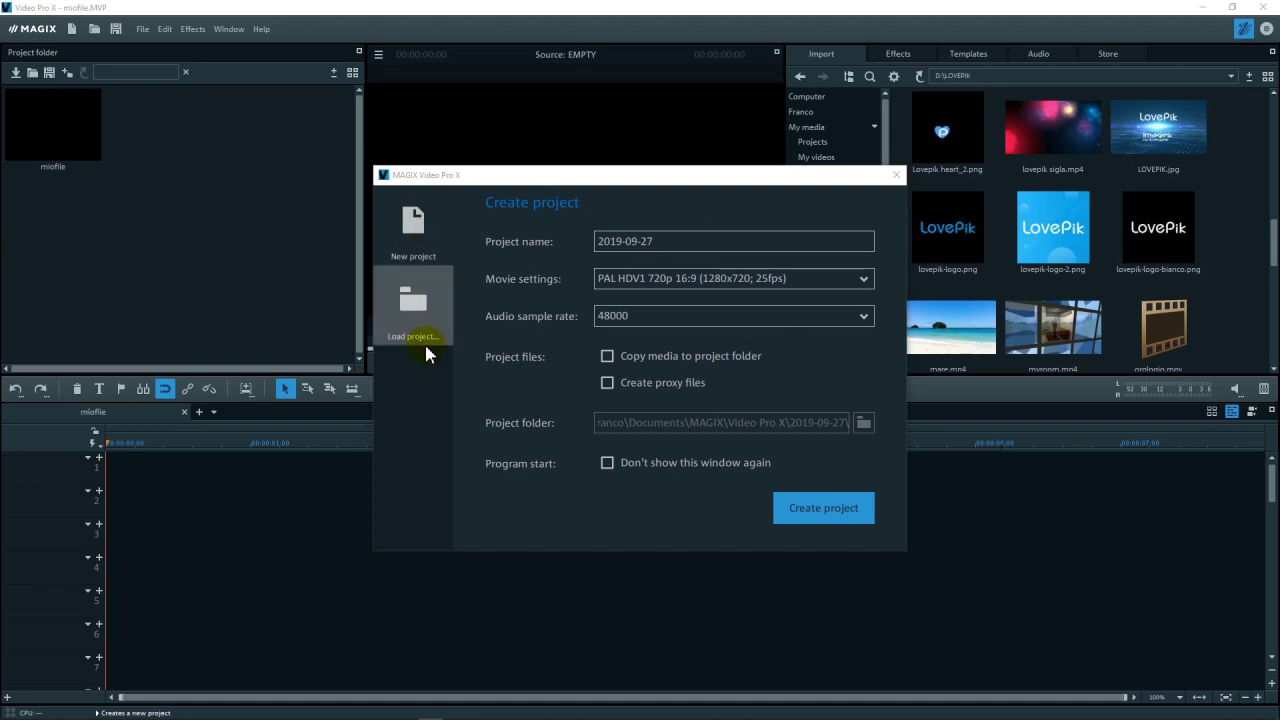
Switch to Video deluxe Premium and open the settings for creating a new project
{"action": "left_click_drag", "start_coordinate": [514, 176], "coordinate": [527, 180]}
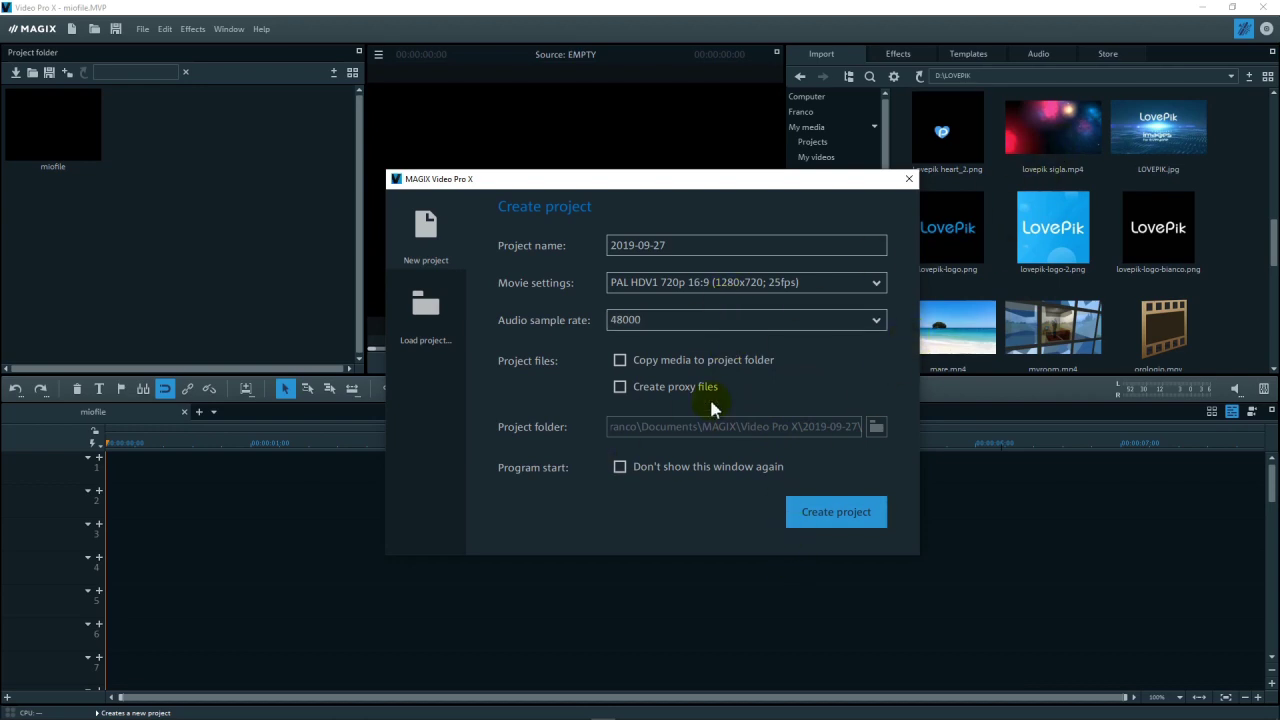
{"action": "mouse_move", "coordinate": [652, 716]}
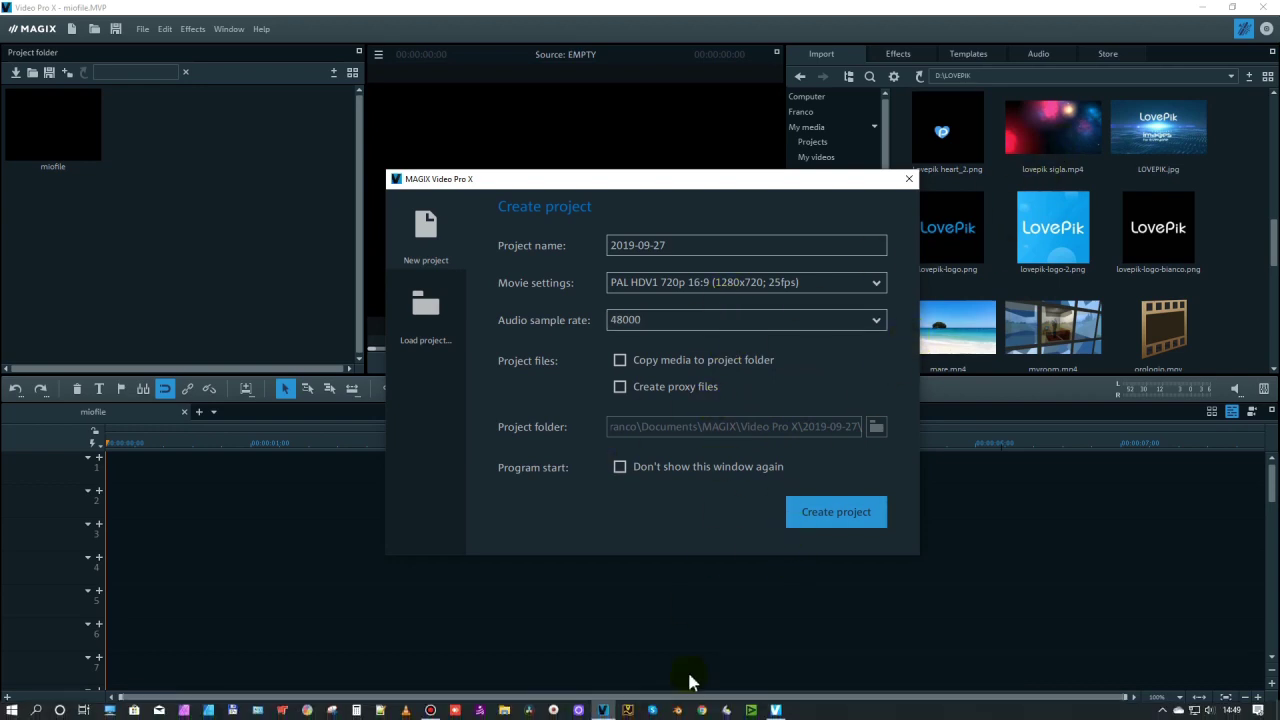
{"action": "left_click", "coordinate": [776, 711]}
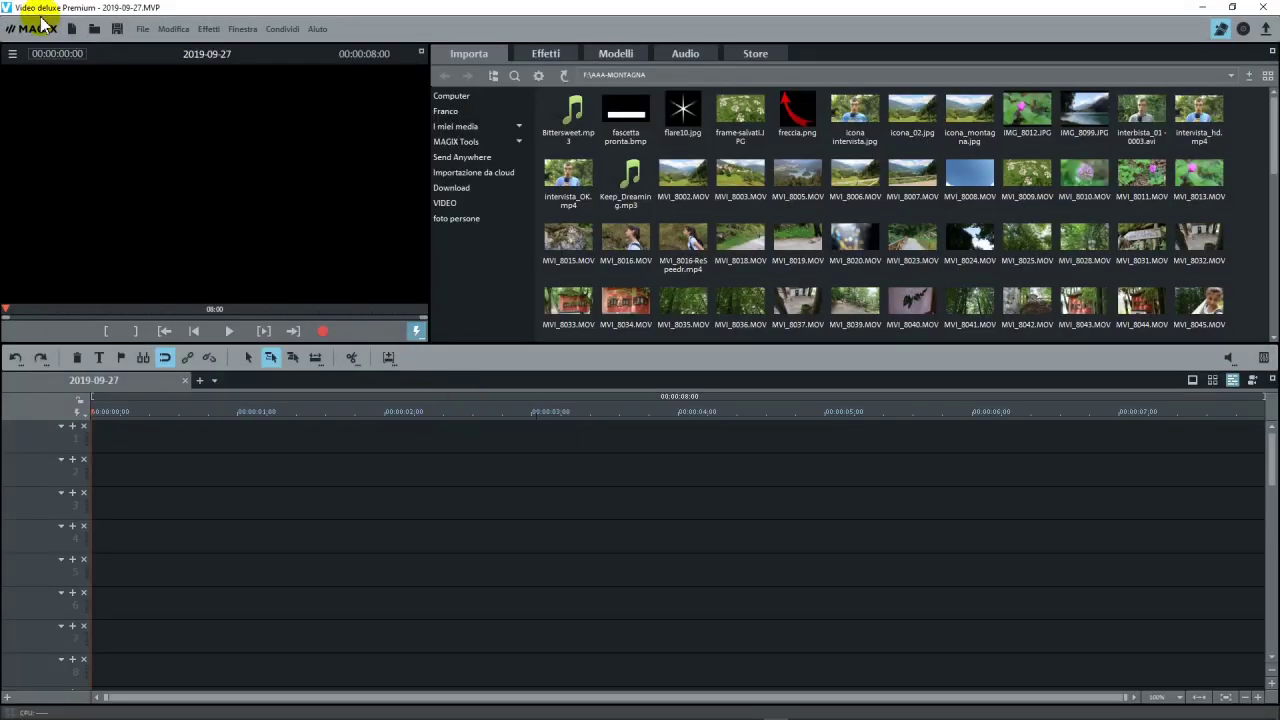
{"action": "left_click", "coordinate": [72, 29]}
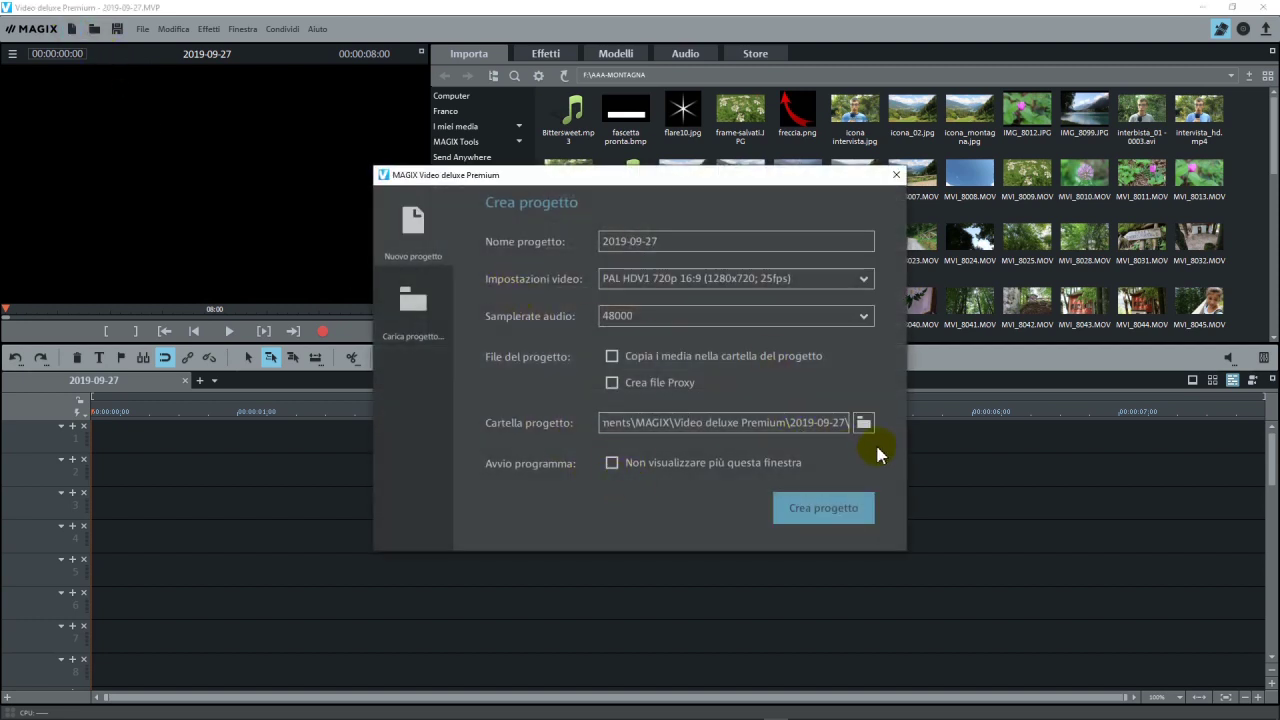
Look at the folder browser for the new project's path and cancel it without choosing a folder
{"action": "left_click", "coordinate": [863, 422]}
{"action": "left_click", "coordinate": [711, 472]}
{"action": "left_click", "coordinate": [863, 422]}
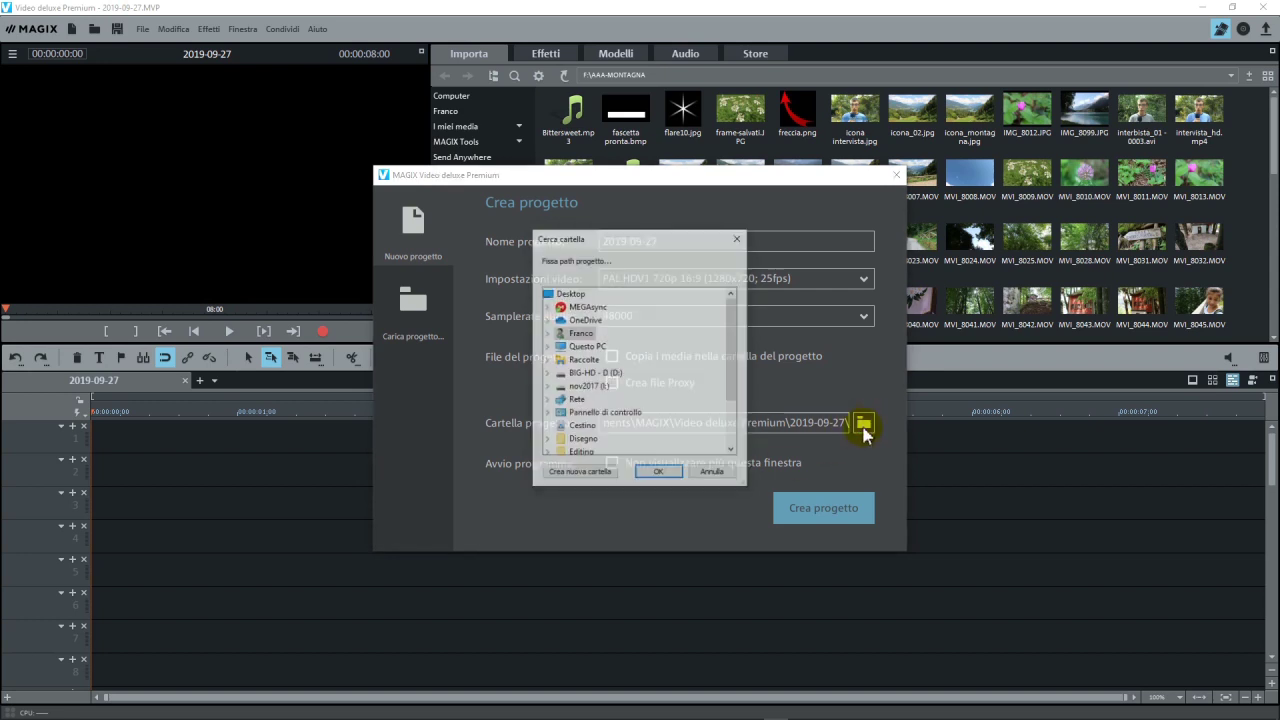
{"action": "left_click", "coordinate": [711, 473]}
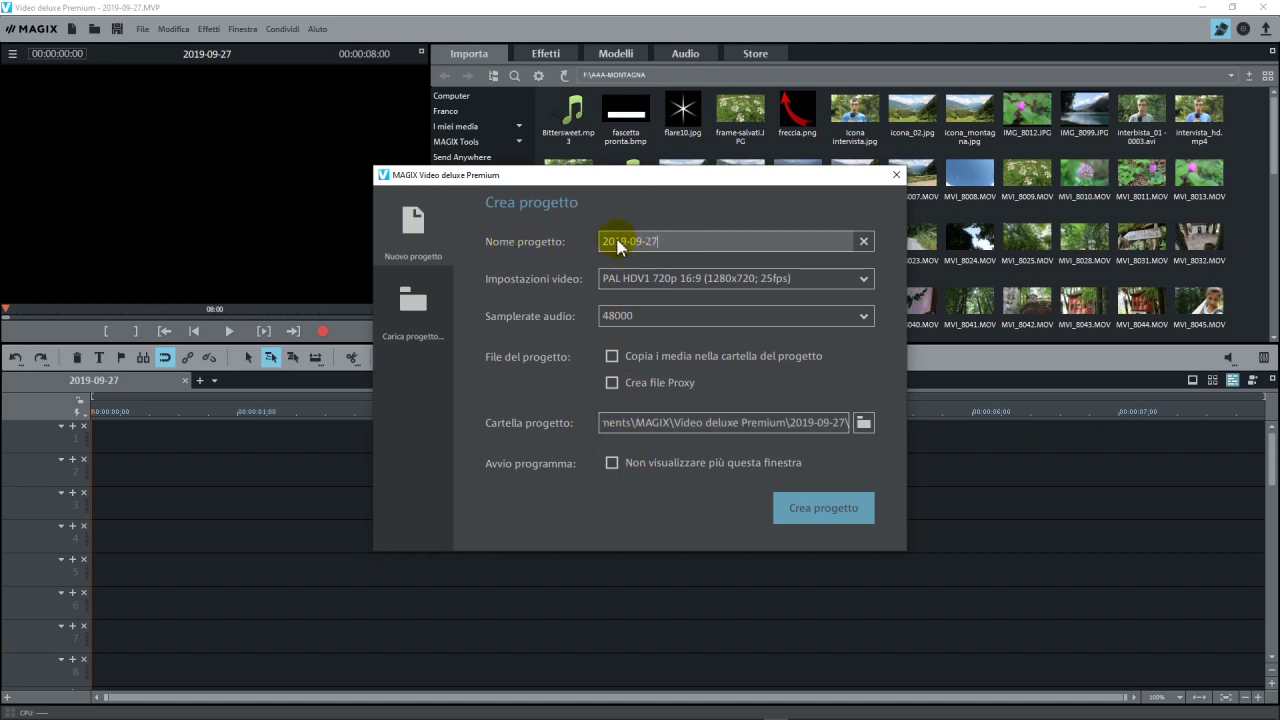
Set the new project's name to mioprogetto and check its project folder path
{"action": "left_click_drag", "start_coordinate": [606, 242], "coordinate": [660, 244]}
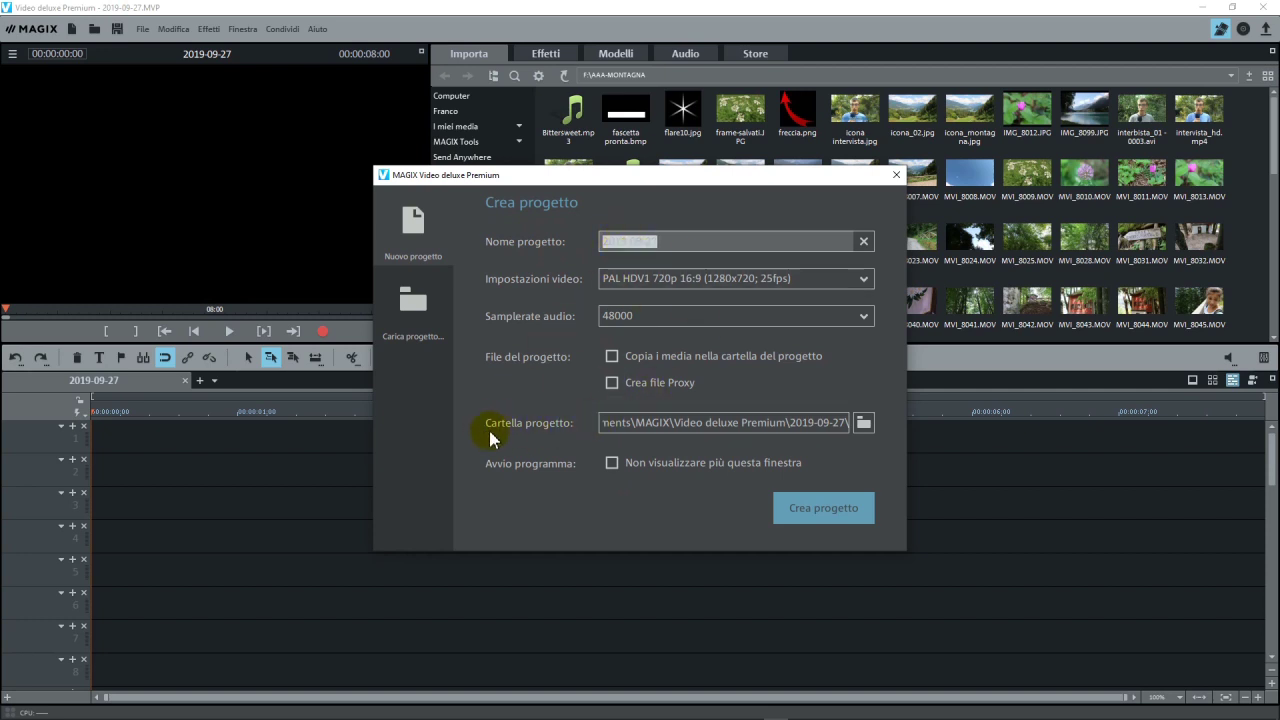
{"action": "left_click_drag", "start_coordinate": [672, 240], "coordinate": [596, 242]}
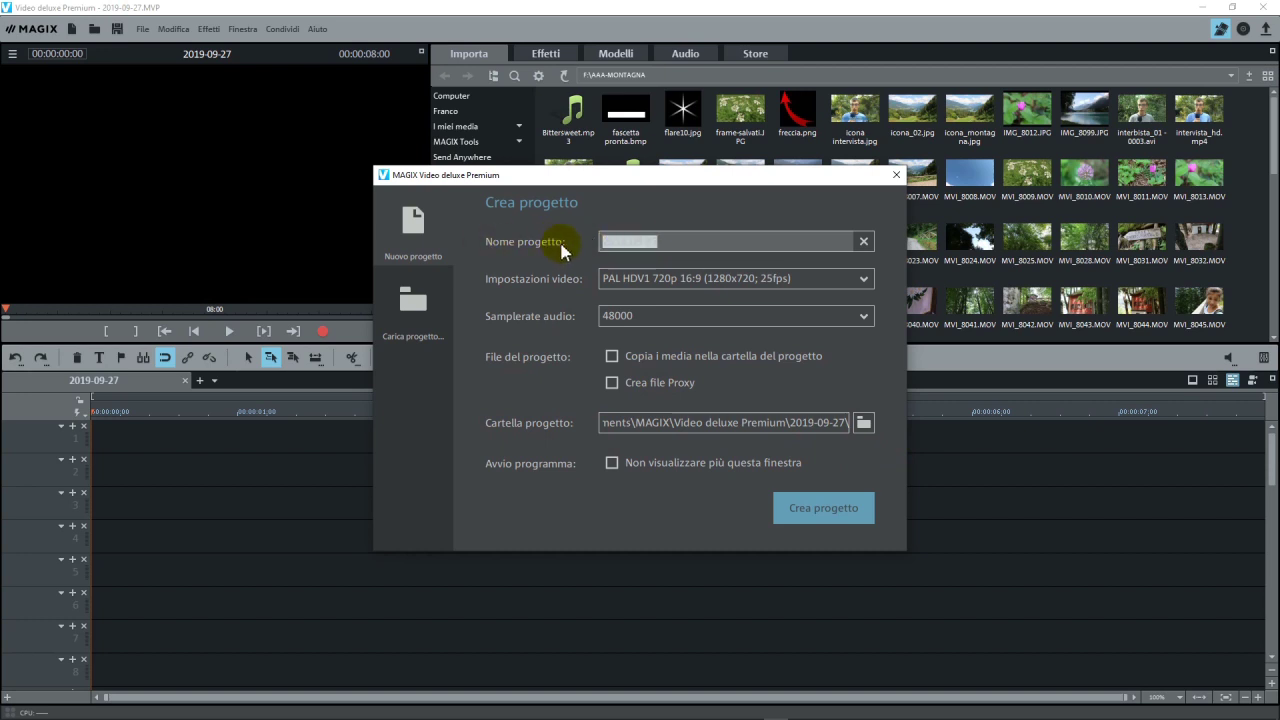
{"action": "type", "text": "miopro"}
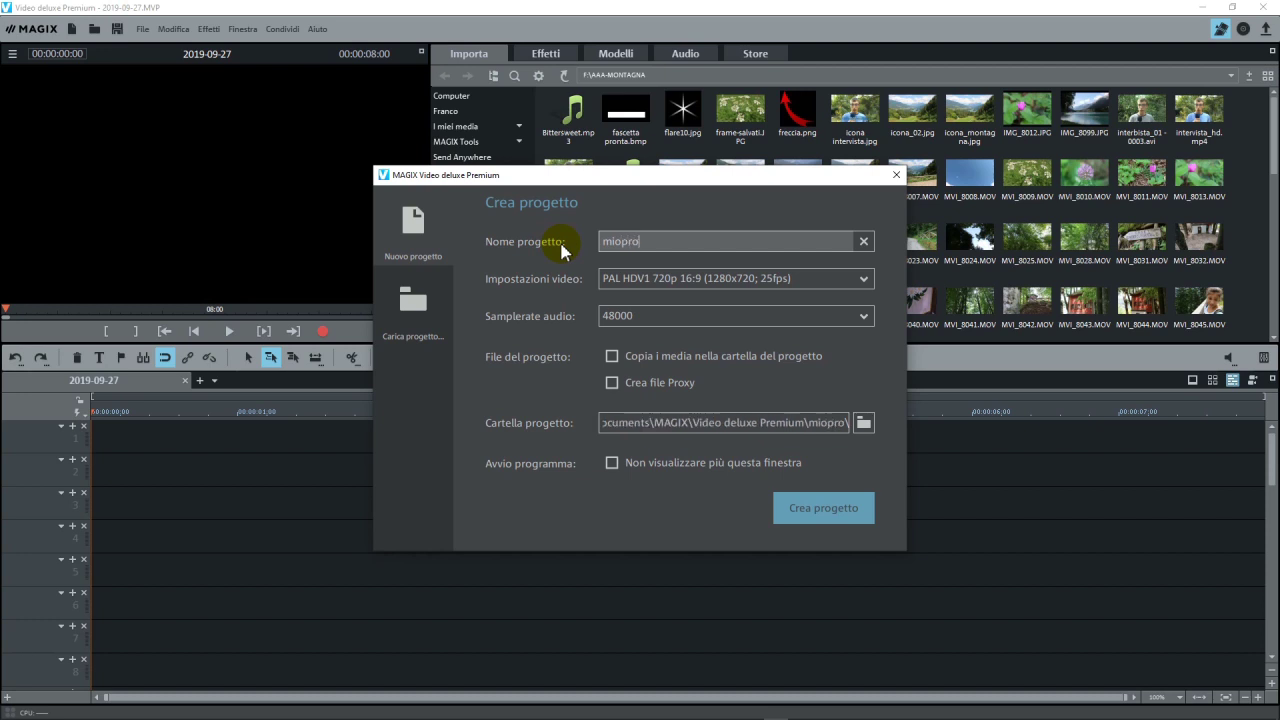
{"action": "type", "text": "getto"}
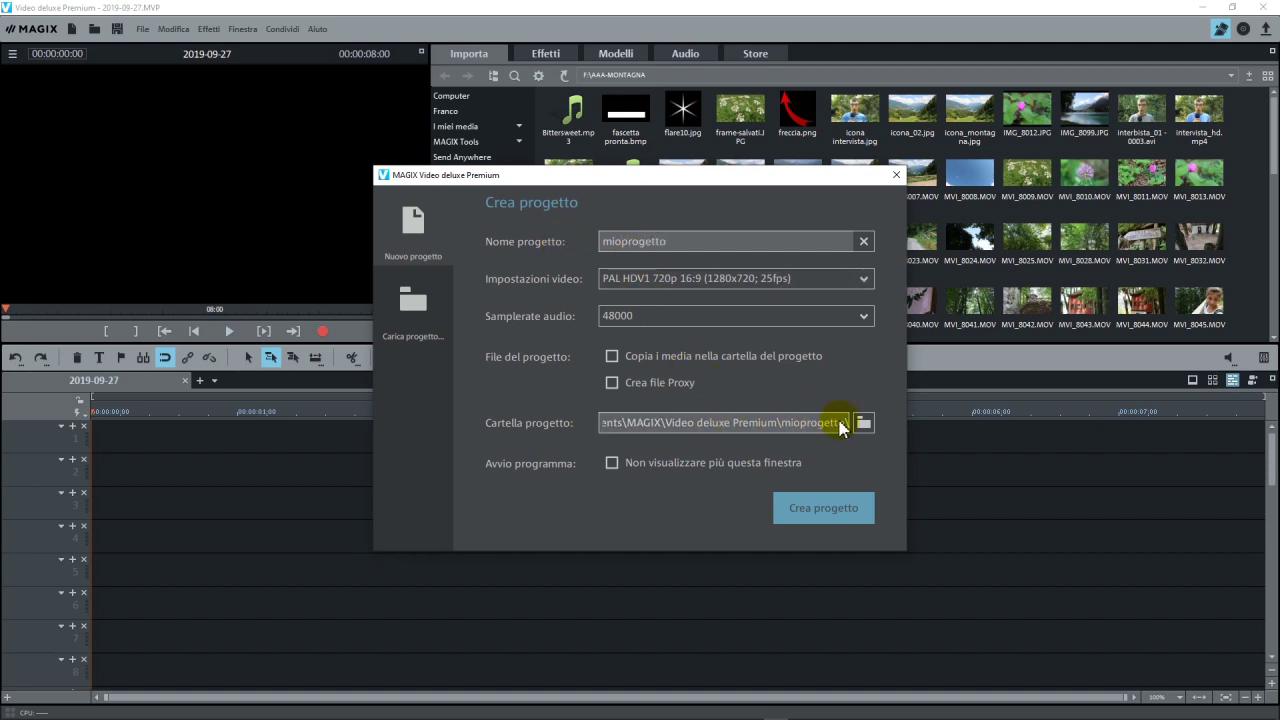
{"action": "left_click", "coordinate": [615, 242]}
{"action": "left_click", "coordinate": [810, 515]}
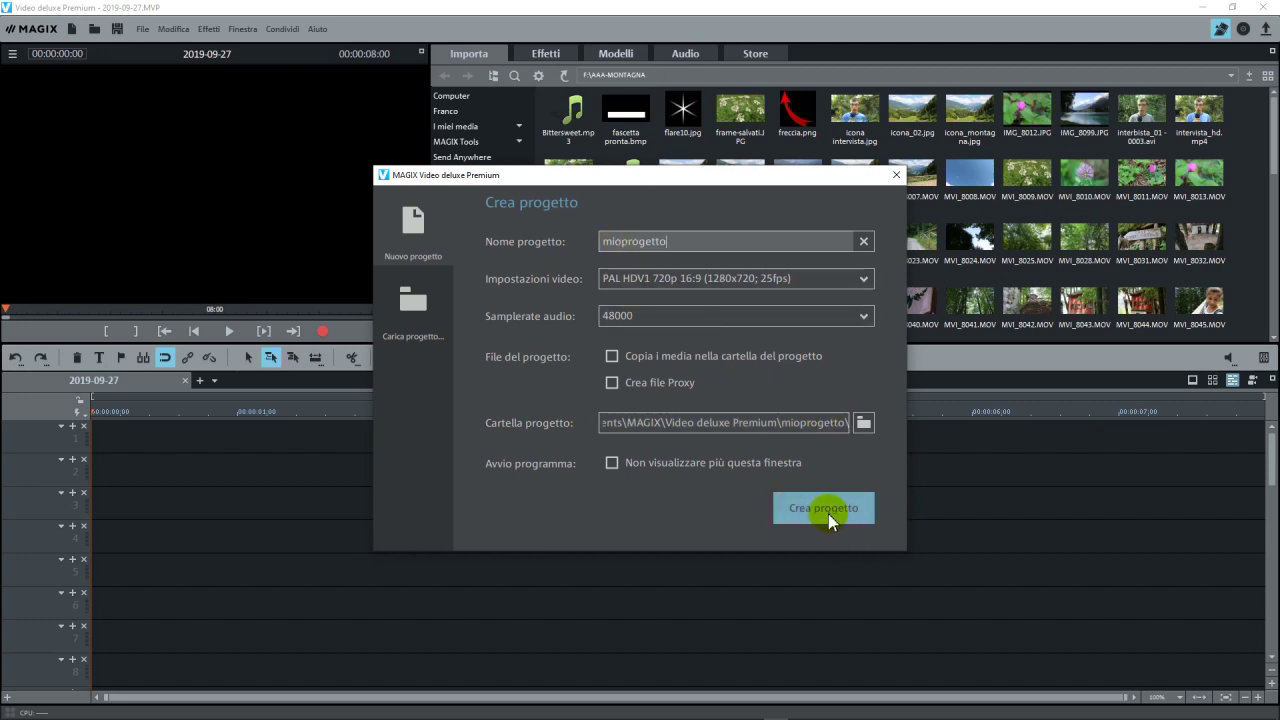
{"action": "left_click", "coordinate": [796, 432]}
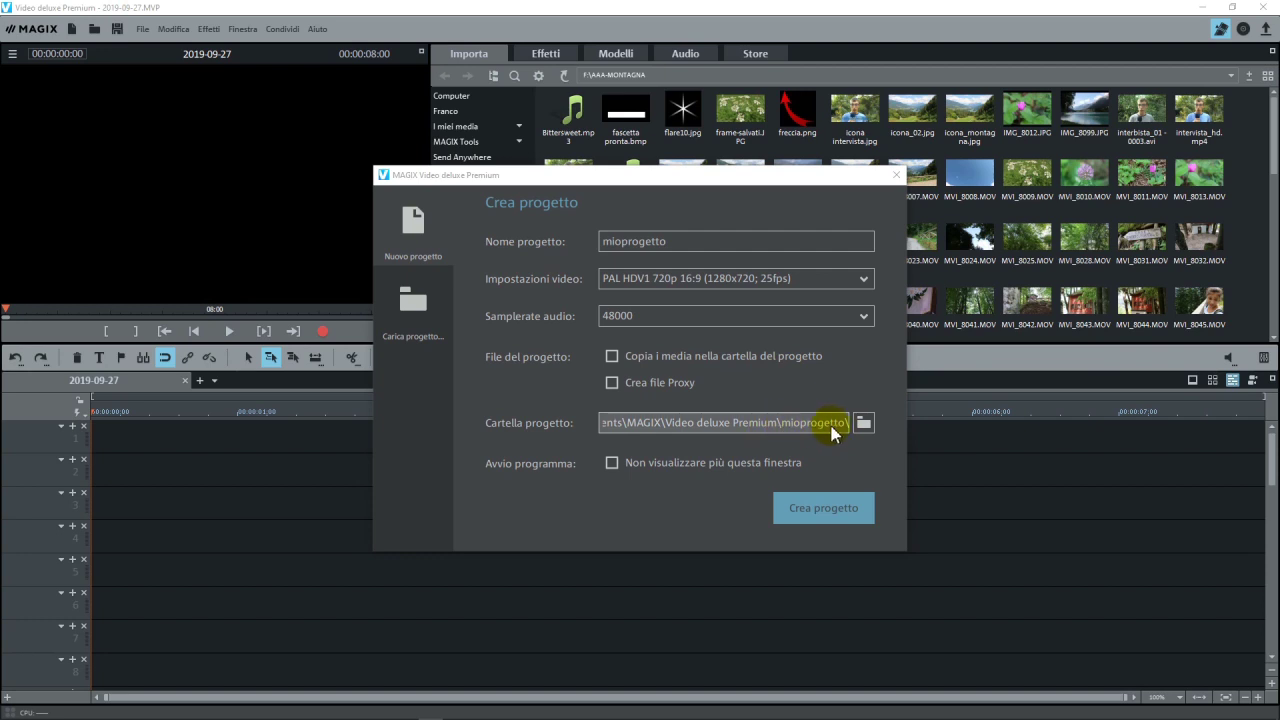
Switch back to Video Pro X and enable copying media to the project folder in the new project settings
{"action": "left_click", "coordinate": [621, 357]}
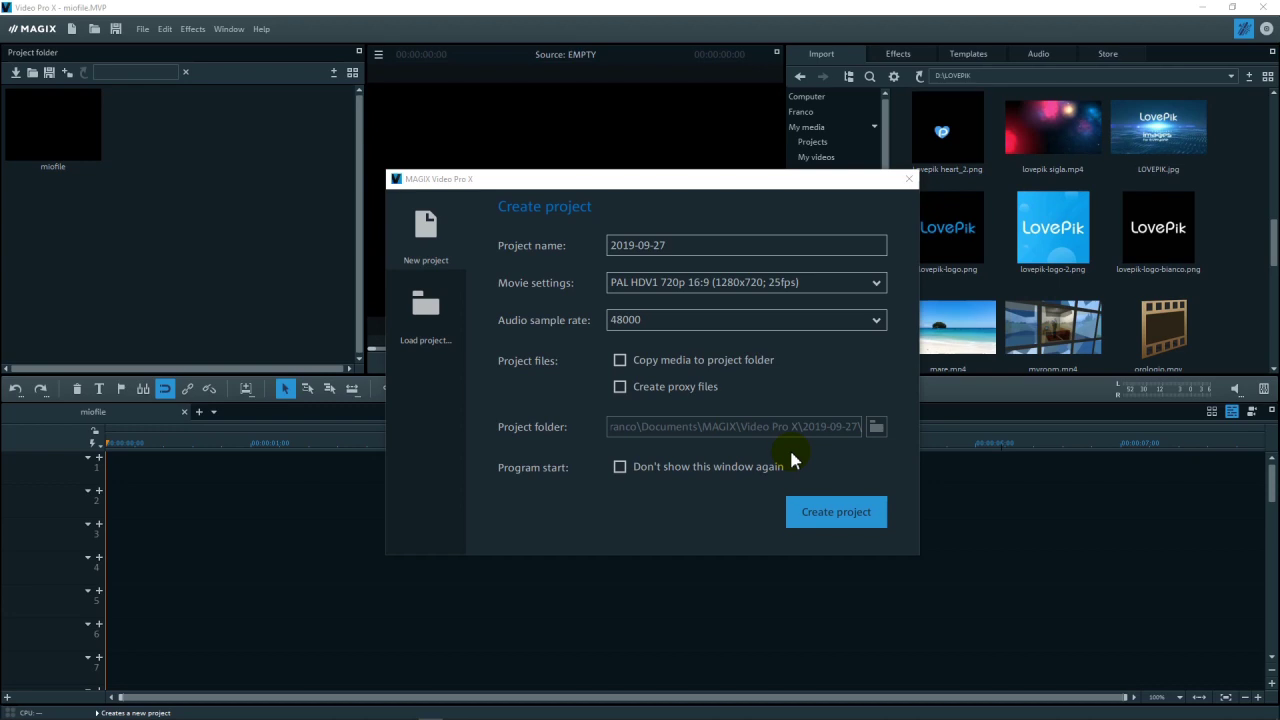
{"action": "left_click", "coordinate": [878, 427]}
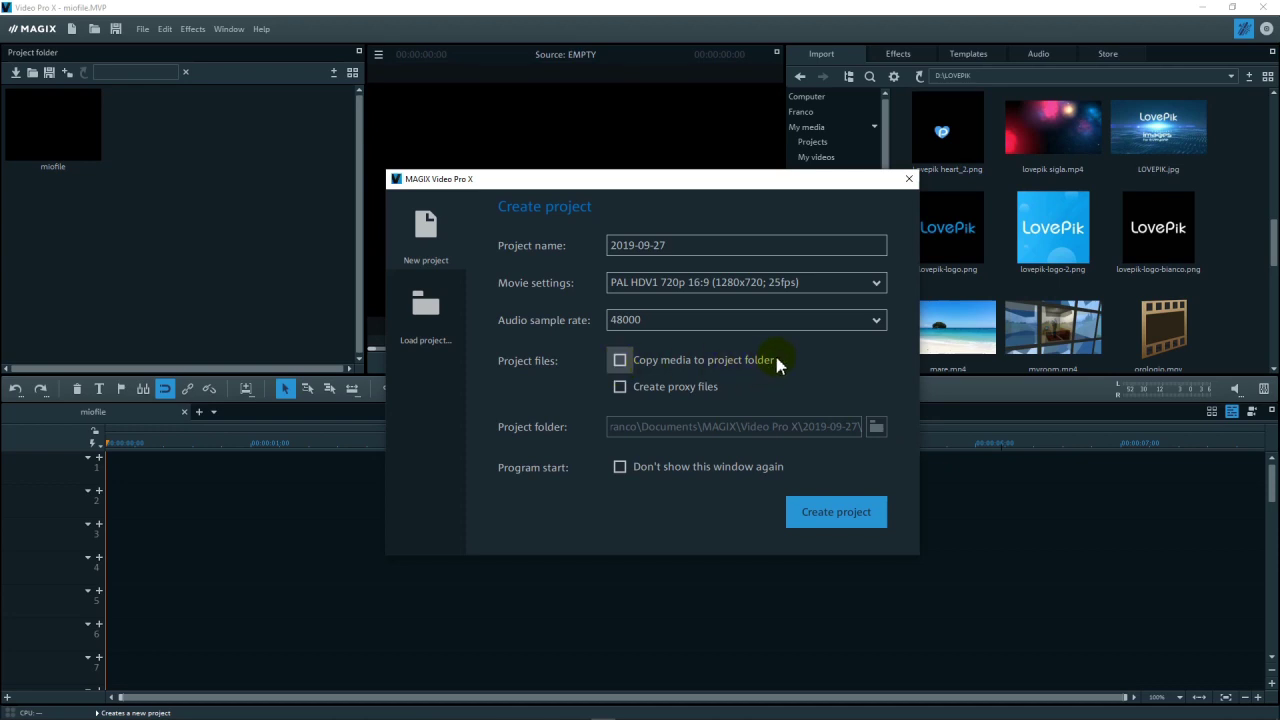
{"action": "left_click", "coordinate": [620, 362]}
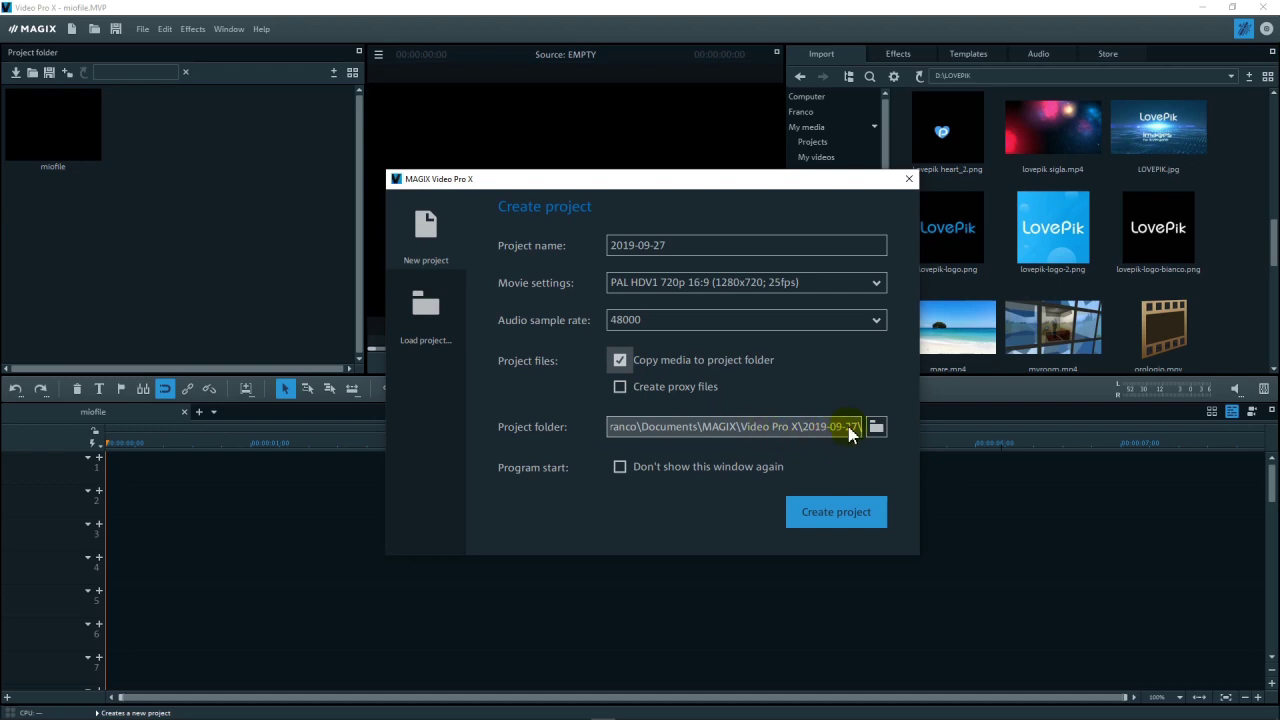
View the folder browser for the project path in Video Pro X and cancel it
{"action": "left_click", "coordinate": [707, 251]}
{"action": "left_click_drag", "start_coordinate": [707, 251], "coordinate": [612, 249]}
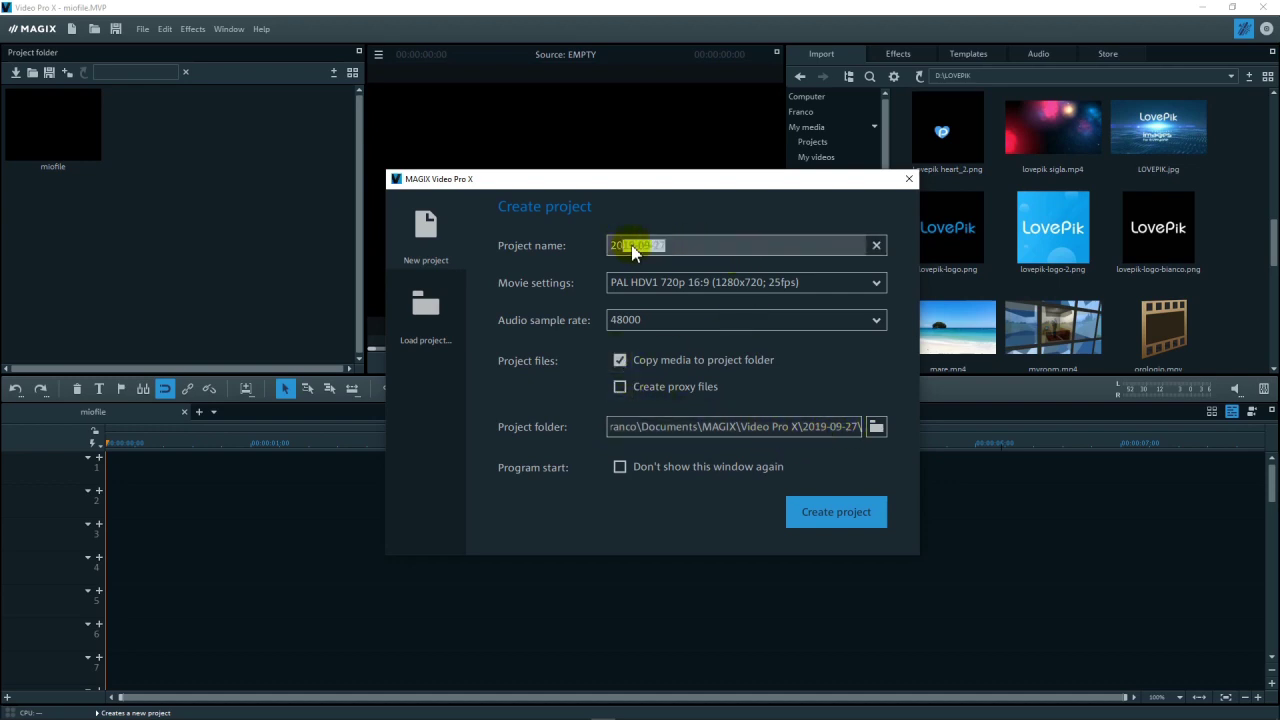
{"action": "left_click", "coordinate": [876, 427]}
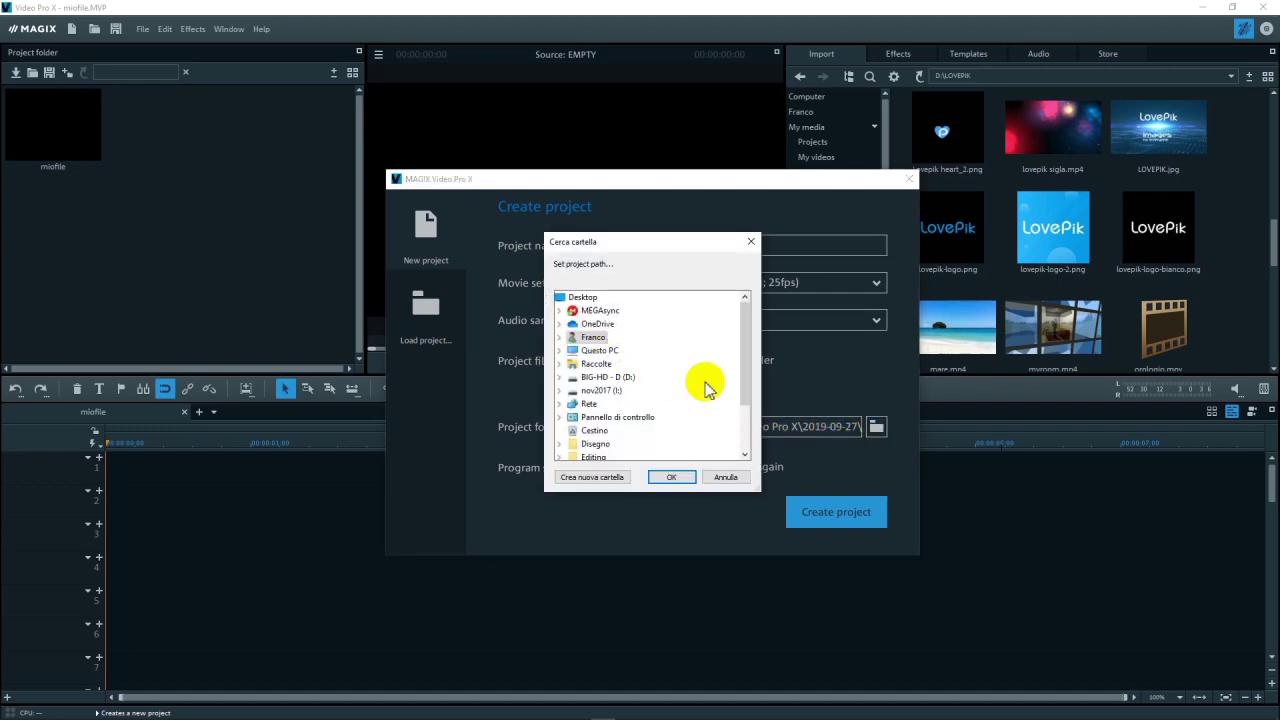
{"action": "left_click", "coordinate": [728, 477]}
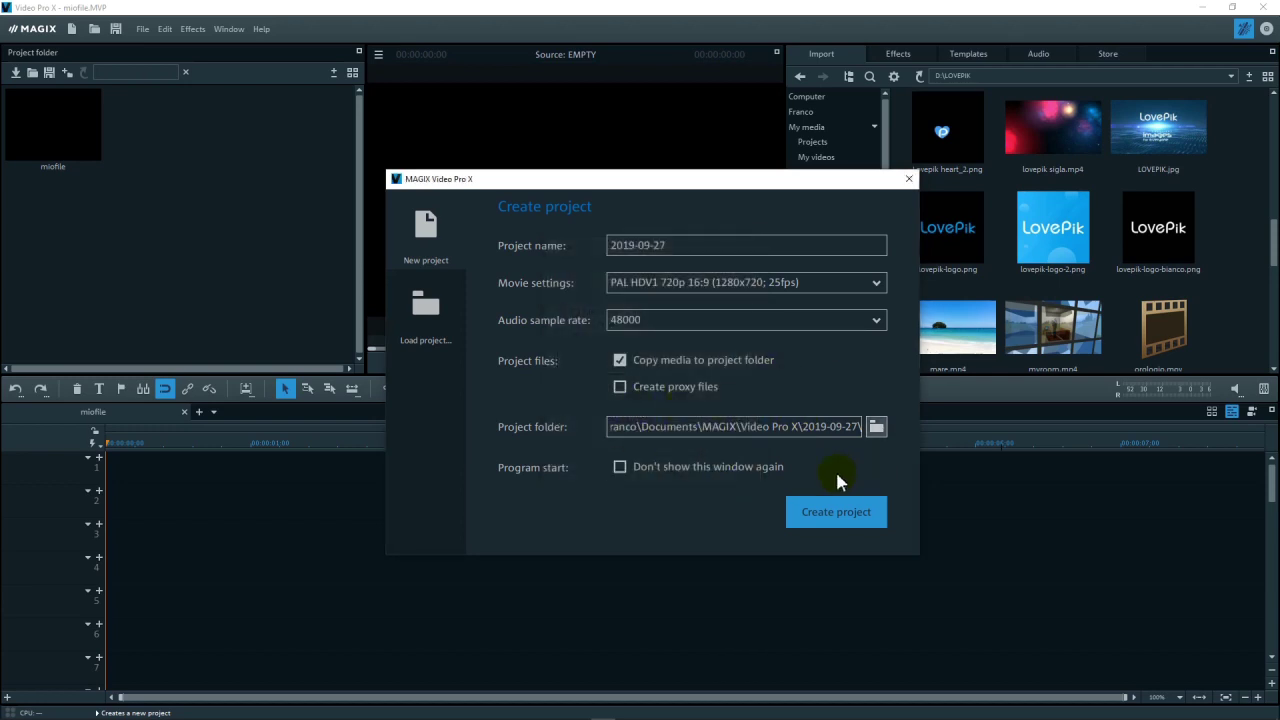
Set the new project's name to xxx while keeping the copying of media to the project folder enabled
{"action": "left_click", "coordinate": [620, 361]}
{"action": "left_click", "coordinate": [620, 361]}
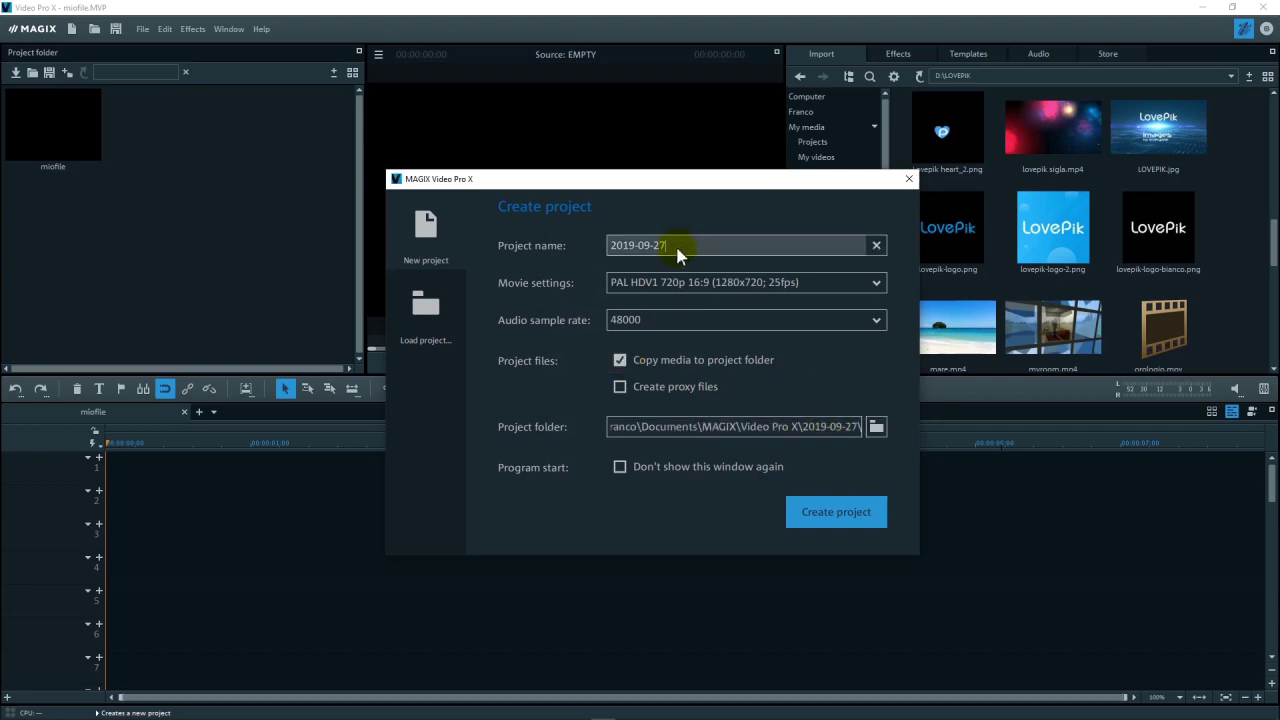
{"action": "left_click_drag", "start_coordinate": [677, 249], "coordinate": [594, 249]}
{"action": "type", "text": "xxx"}
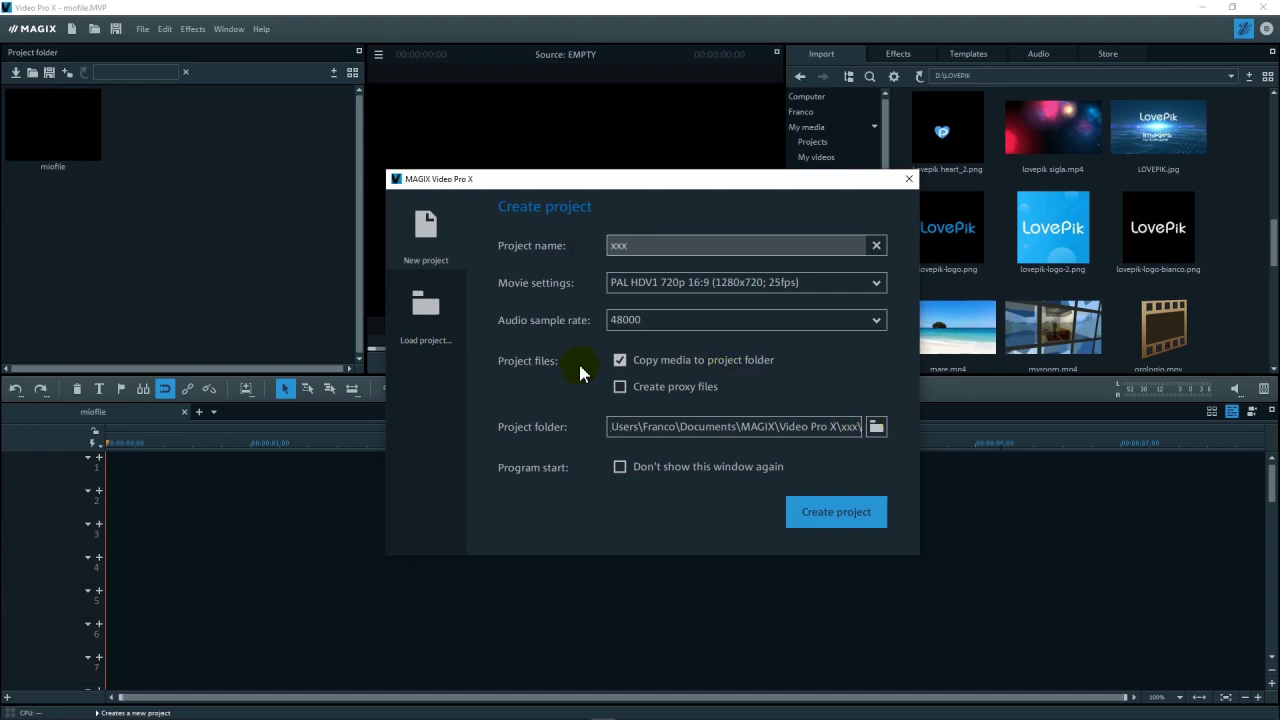
Disable copying media to the project folder and close the new project settings without creating the project
{"action": "left_click", "coordinate": [620, 361]}
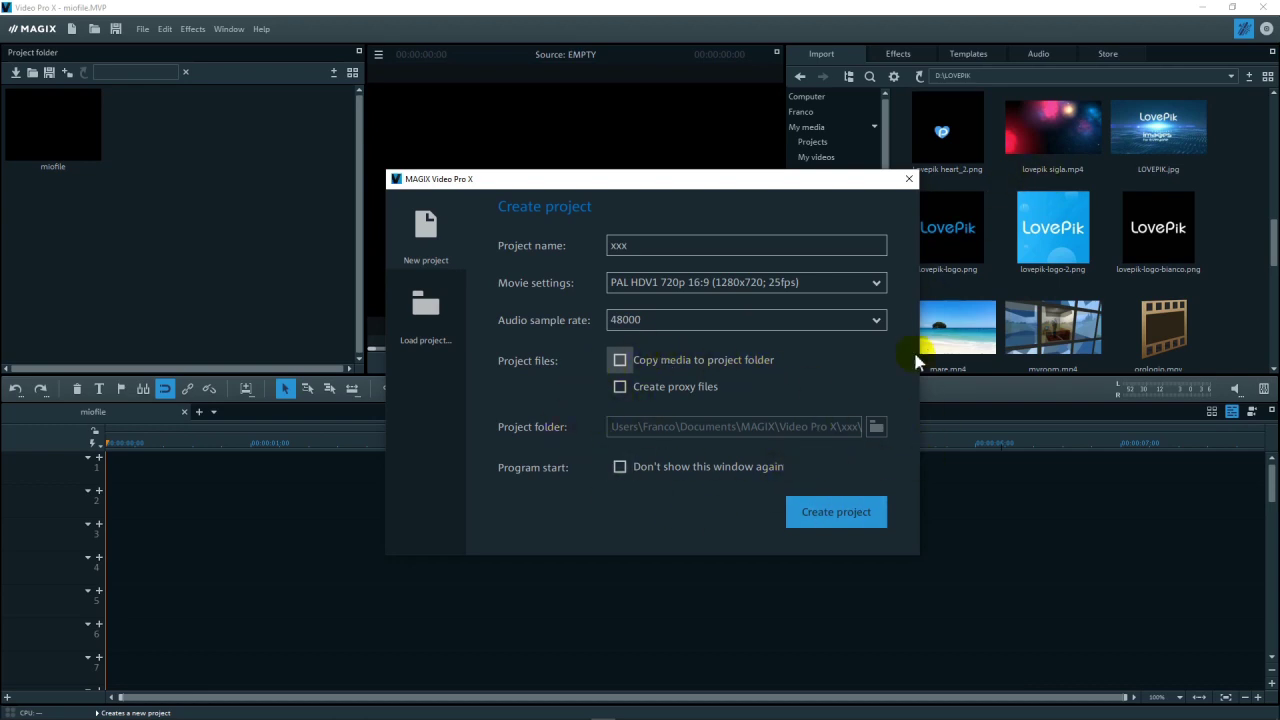
{"action": "left_click", "coordinate": [909, 179]}
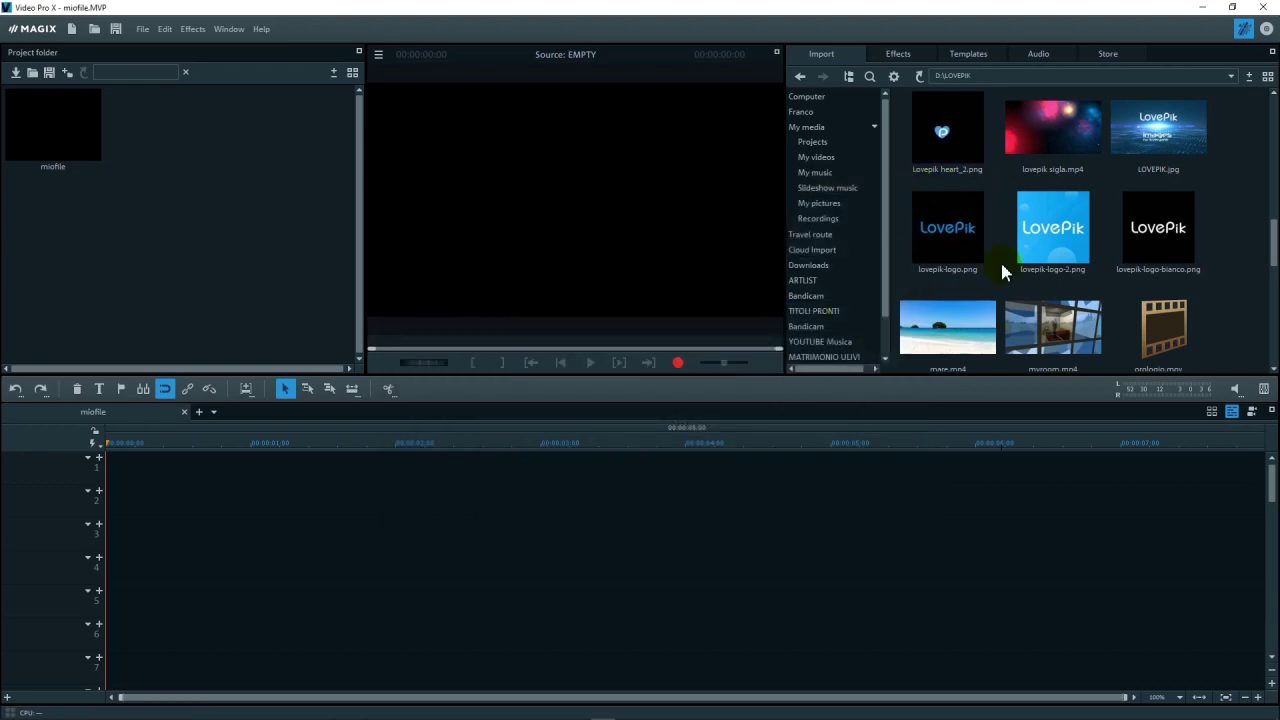
Add lovepik-logo-2.png to track 1 just after the 1-second mark and Lovepik heart_2.png to track 2 between 2 and 3 seconds
{"action": "left_click_drag", "start_coordinate": [1080, 262], "coordinate": [343, 457]}
{"action": "left_click", "coordinate": [285, 444]}
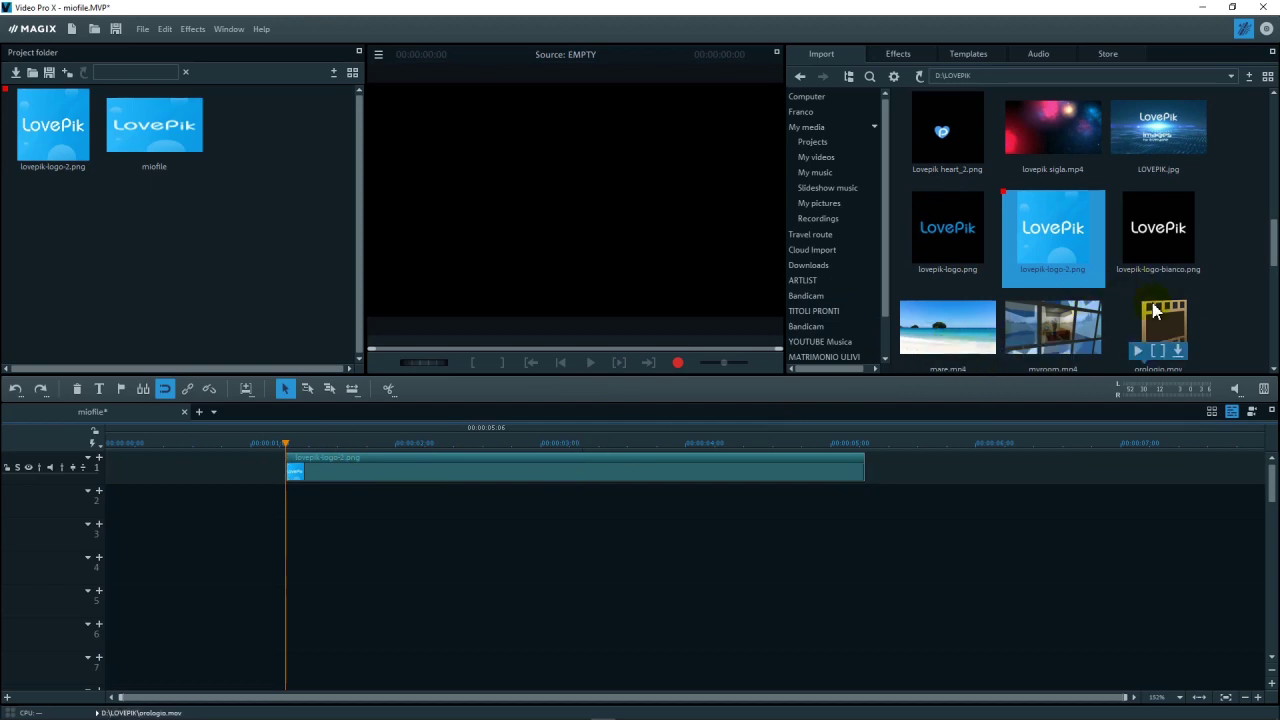
{"action": "left_click_drag", "start_coordinate": [947, 135], "coordinate": [490, 457]}
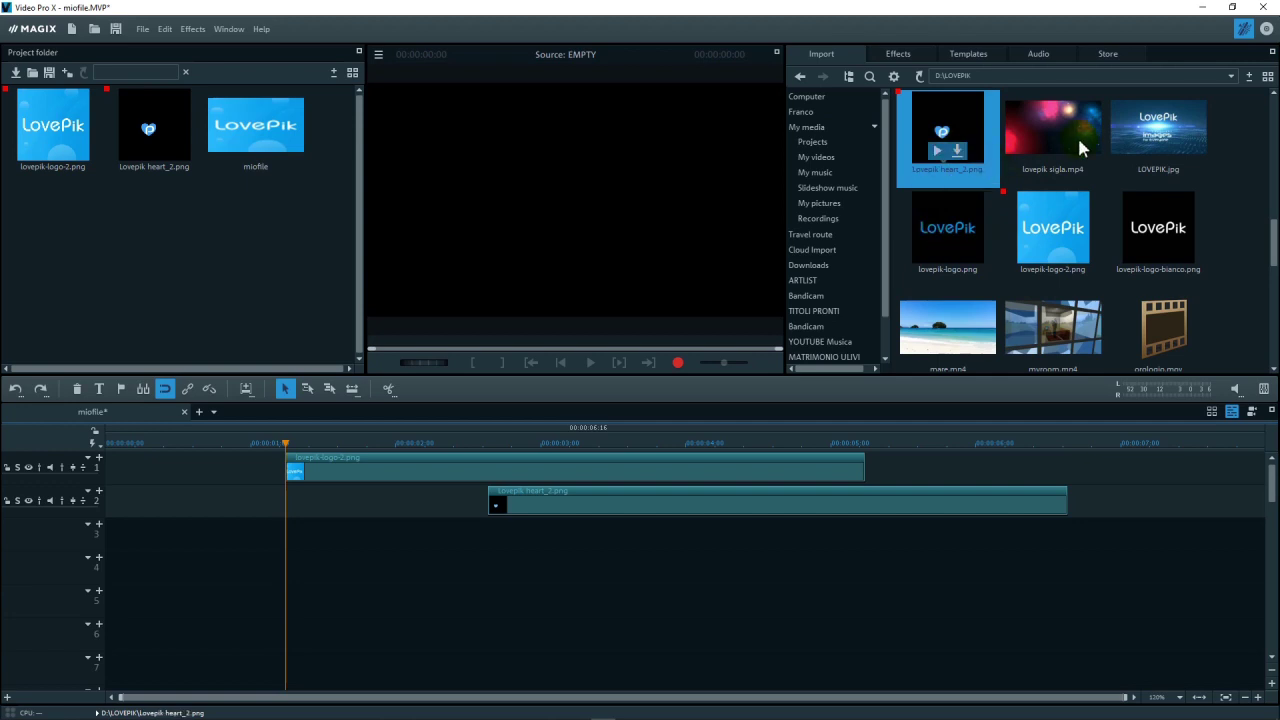
Select the lovepik-logo-2.png clip on track 1 and move the playhead to about the 2-second mark
{"action": "left_click", "coordinate": [534, 471]}
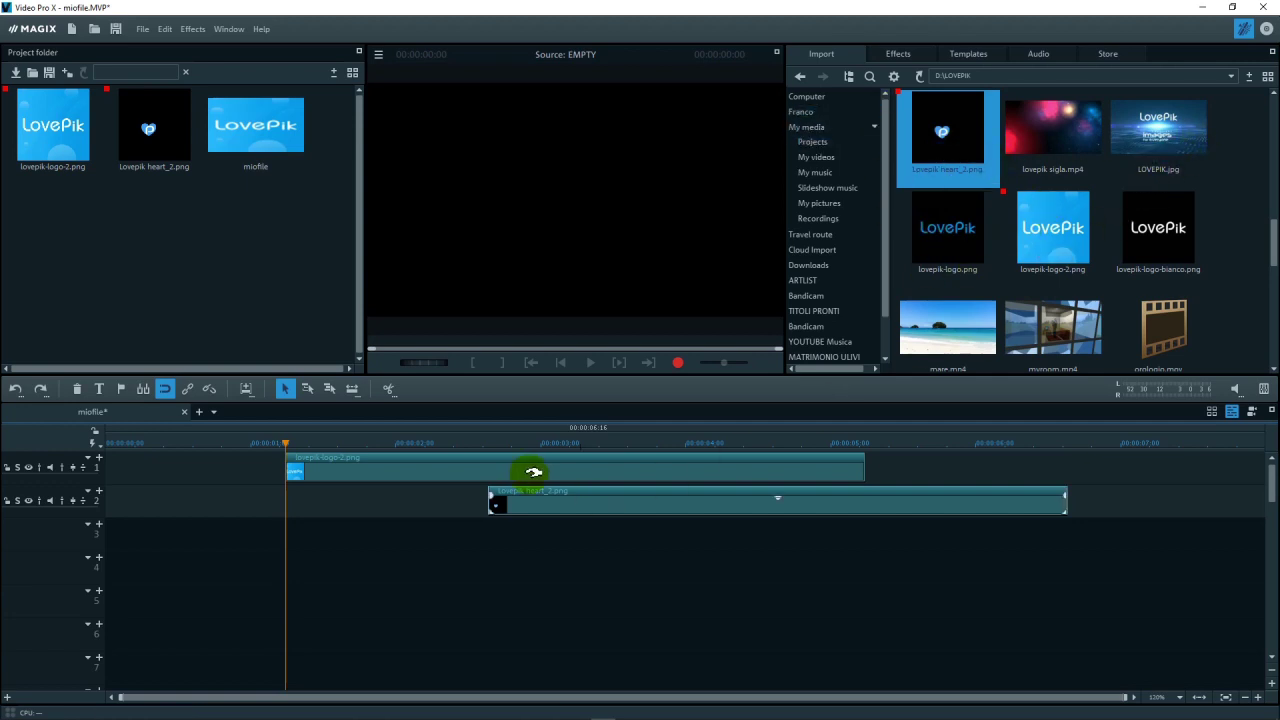
{"action": "left_click", "coordinate": [586, 494]}
{"action": "left_click", "coordinate": [541, 462]}
{"action": "left_click", "coordinate": [563, 494]}
{"action": "left_click", "coordinate": [557, 472]}
{"action": "left_click", "coordinate": [566, 497]}
{"action": "left_click", "coordinate": [562, 470]}
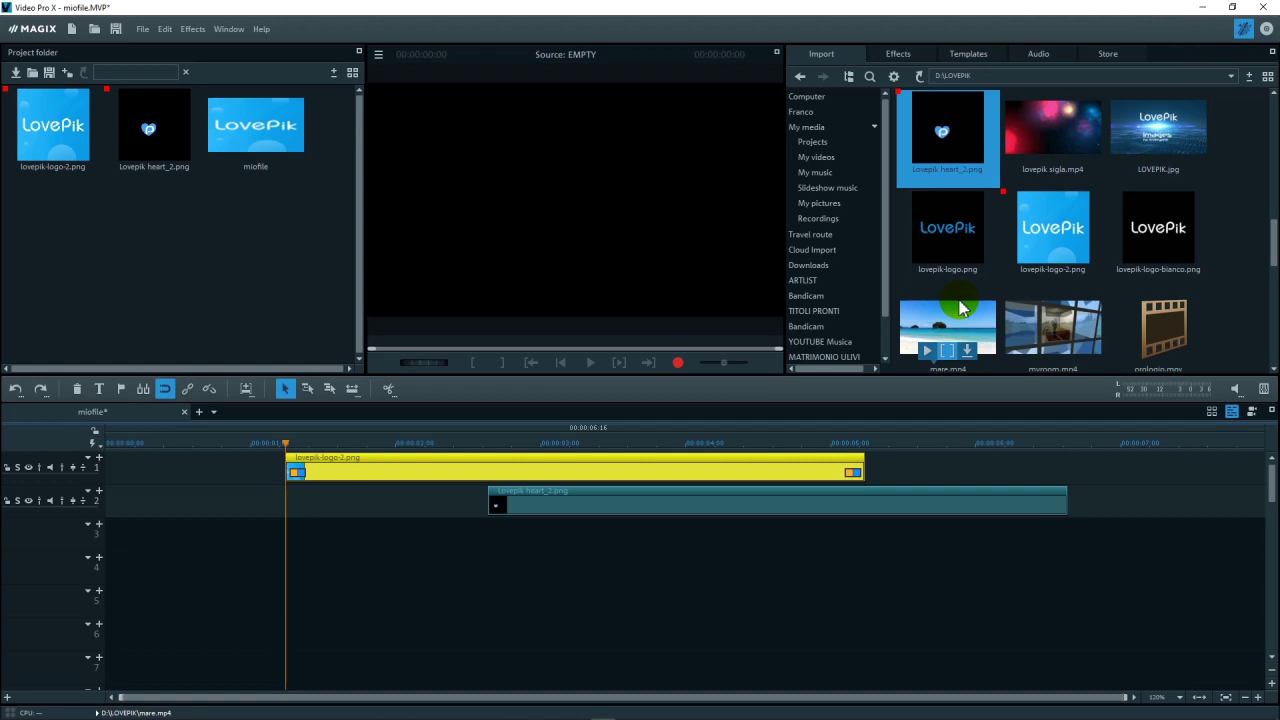
{"action": "left_click", "coordinate": [439, 442]}
{"action": "left_click_drag", "start_coordinate": [439, 442], "coordinate": [415, 443]}
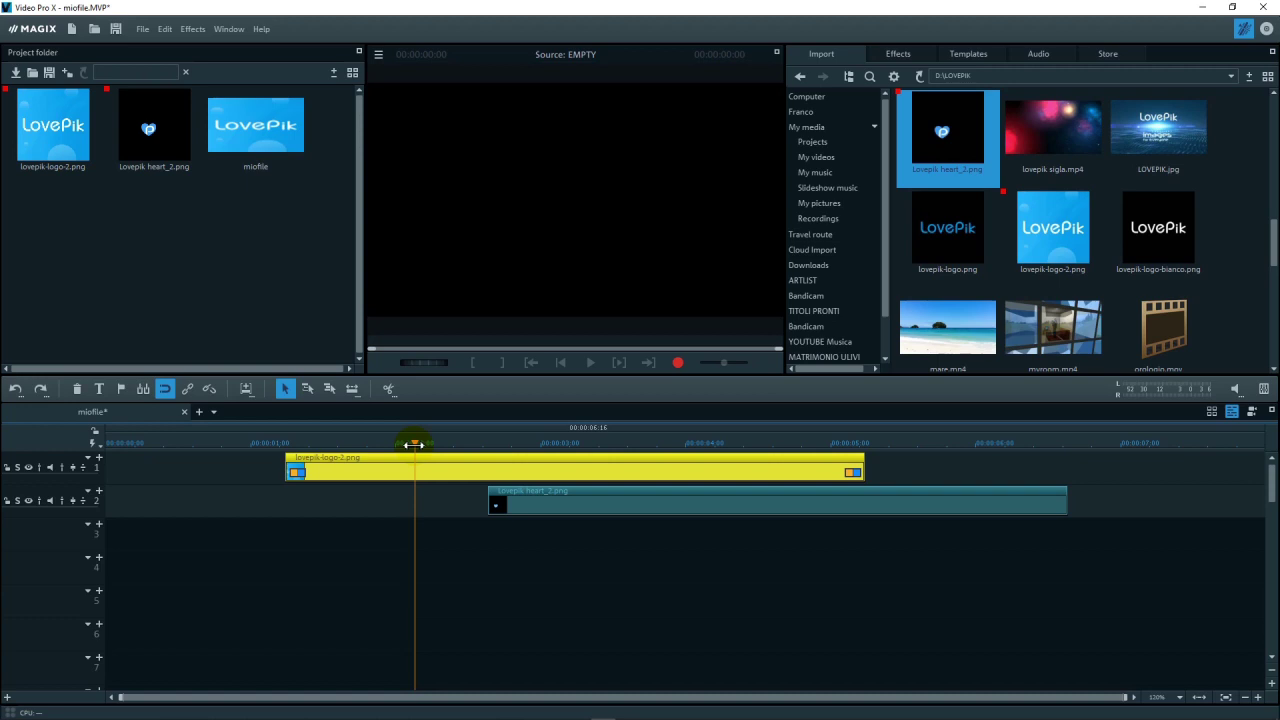
Try enabling media copying to the project folder for a new project, and close its settings without creating it
{"action": "left_click", "coordinate": [74, 29]}
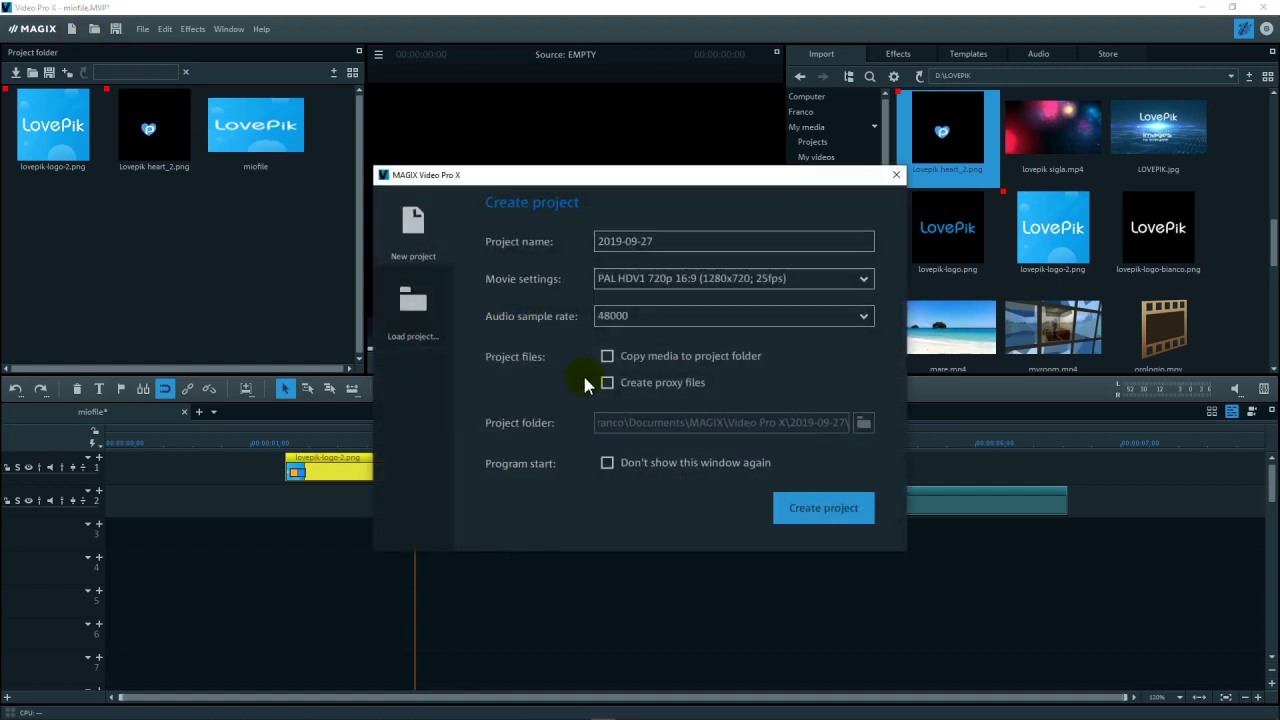
{"action": "left_click", "coordinate": [607, 357]}
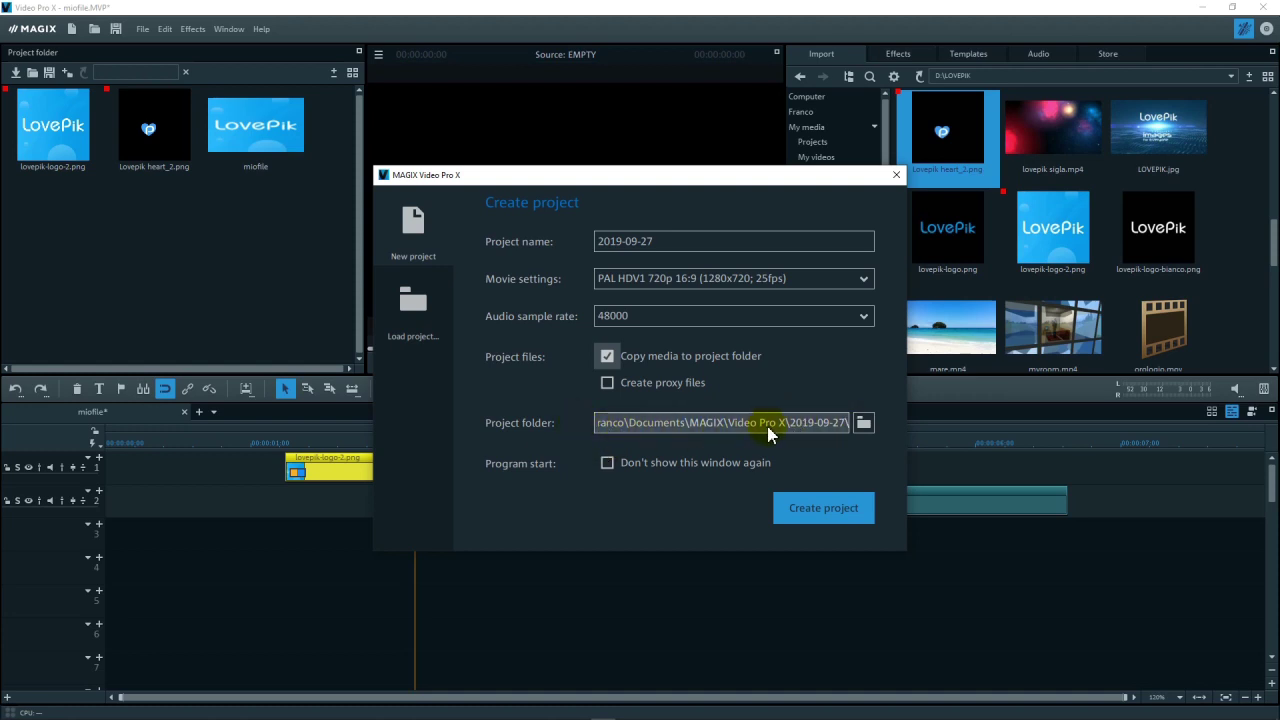
{"action": "left_click", "coordinate": [897, 180]}
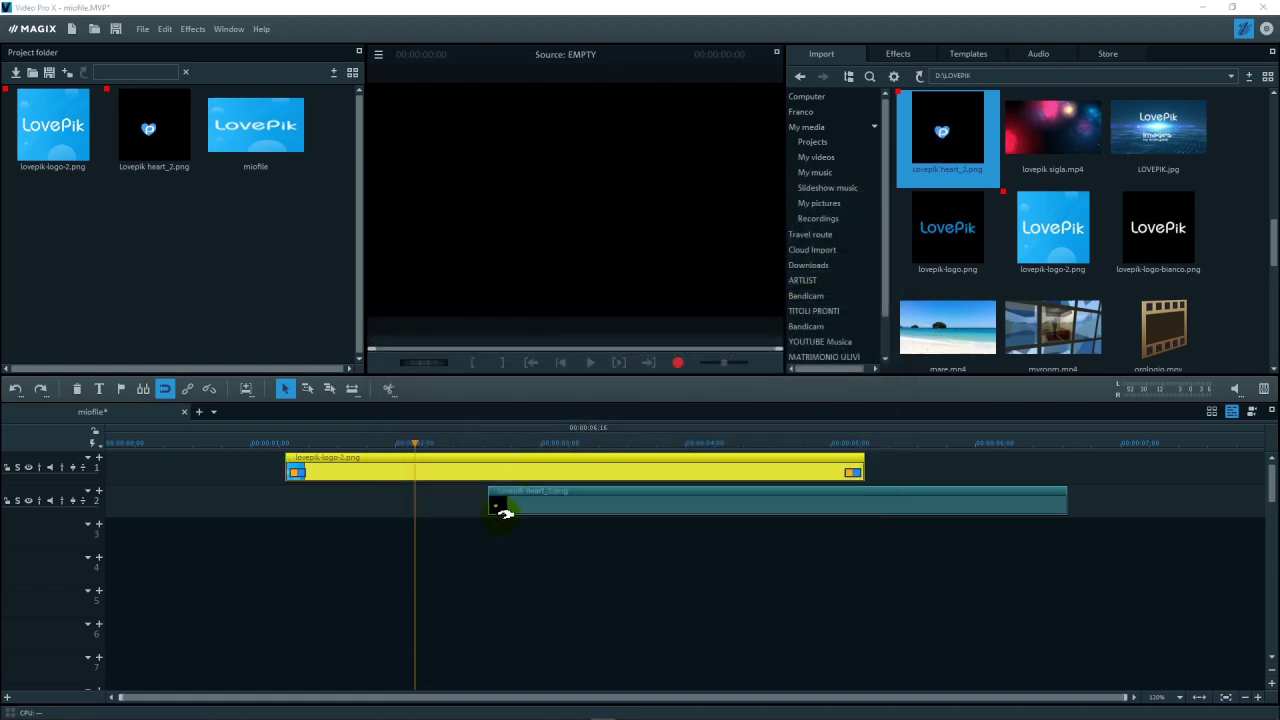
Examine the default Projects folder path and its folder browser in the program settings, and cancel both
{"action": "key", "text": "y"}
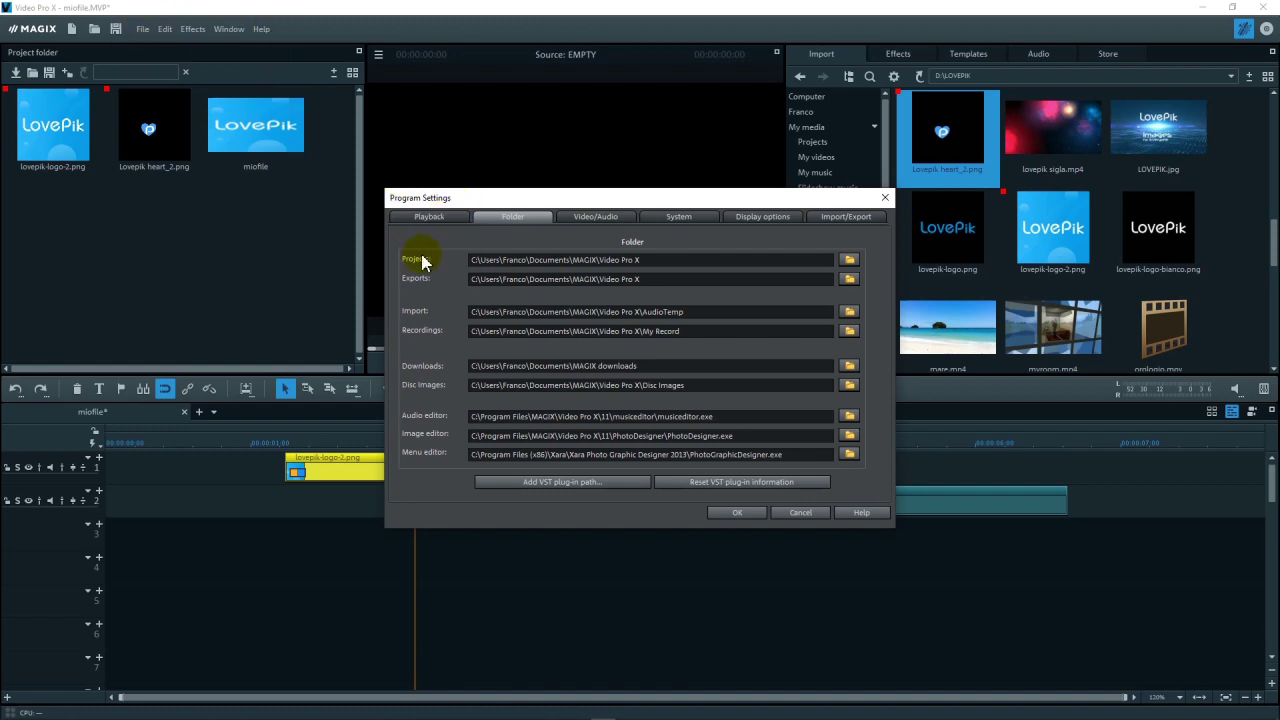
{"action": "left_click_drag", "start_coordinate": [652, 260], "coordinate": [466, 259]}
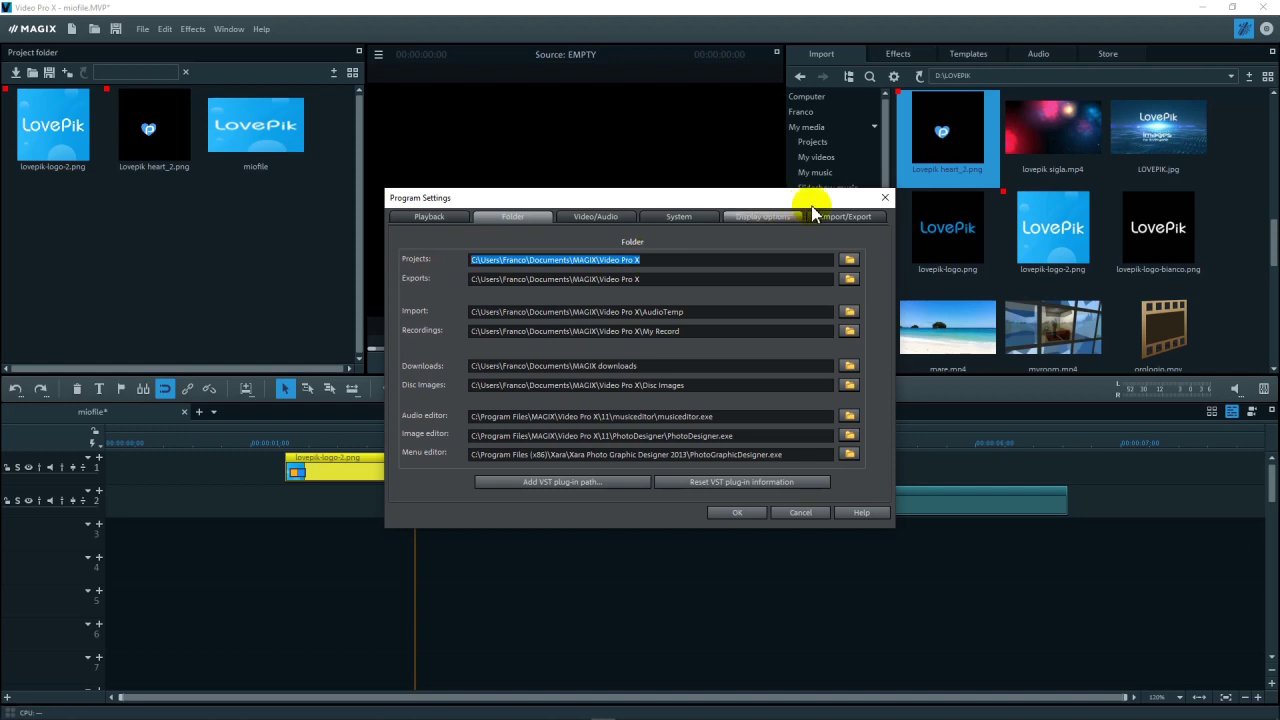
{"action": "left_click", "coordinate": [849, 259]}
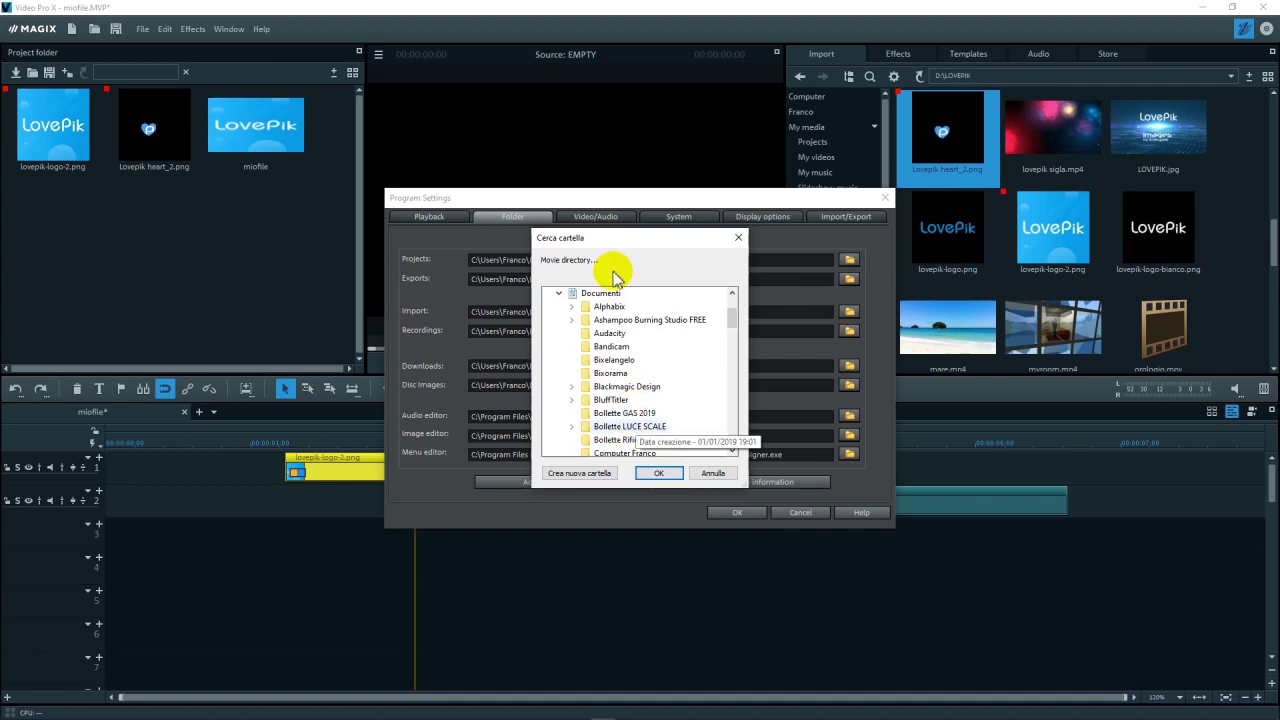
{"action": "left_click", "coordinate": [713, 474]}
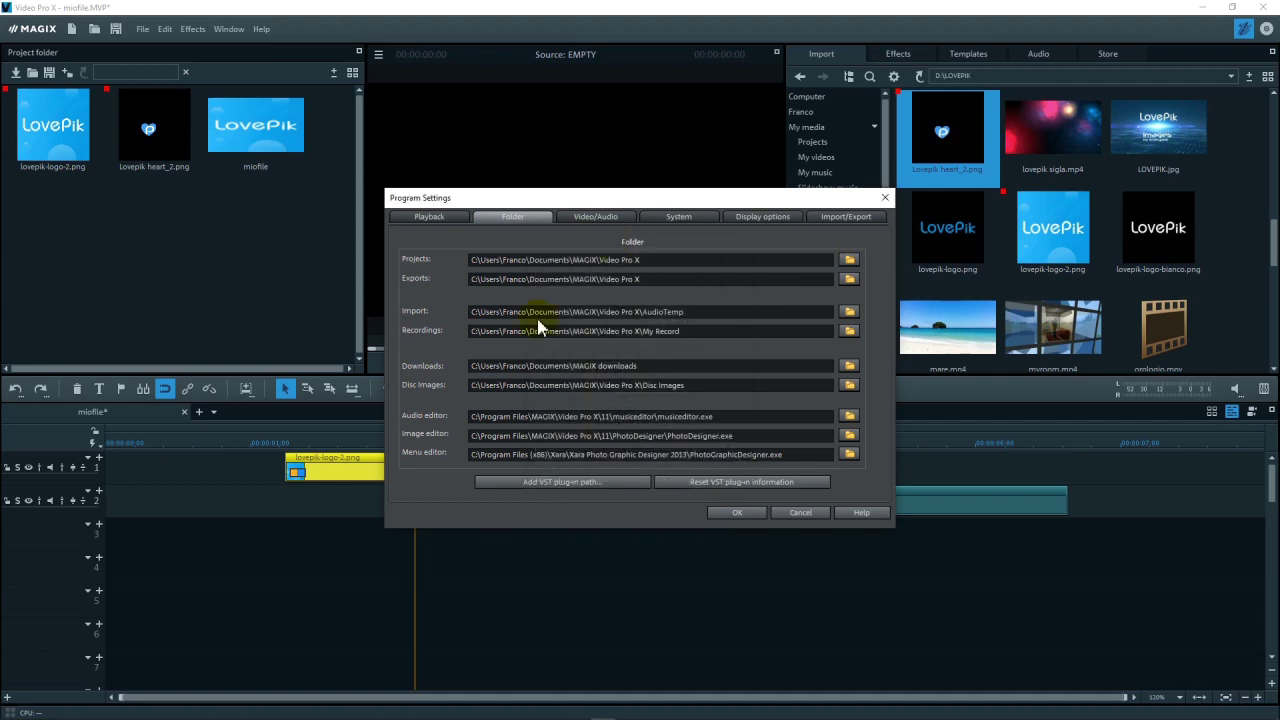
{"action": "left_click", "coordinate": [799, 513]}
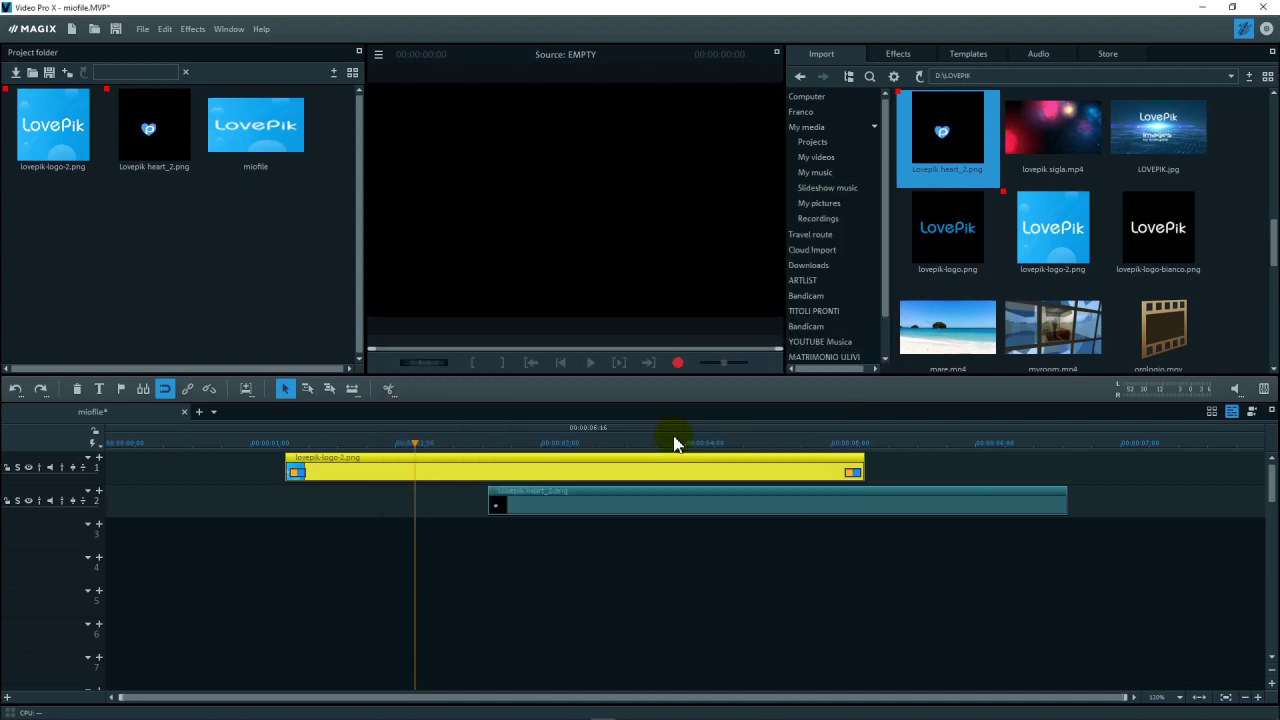
Create a new project named 2019-09-27 with copying media to the project folder enabled
{"action": "left_click", "coordinate": [72, 28]}
{"action": "left_click", "coordinate": [607, 356]}
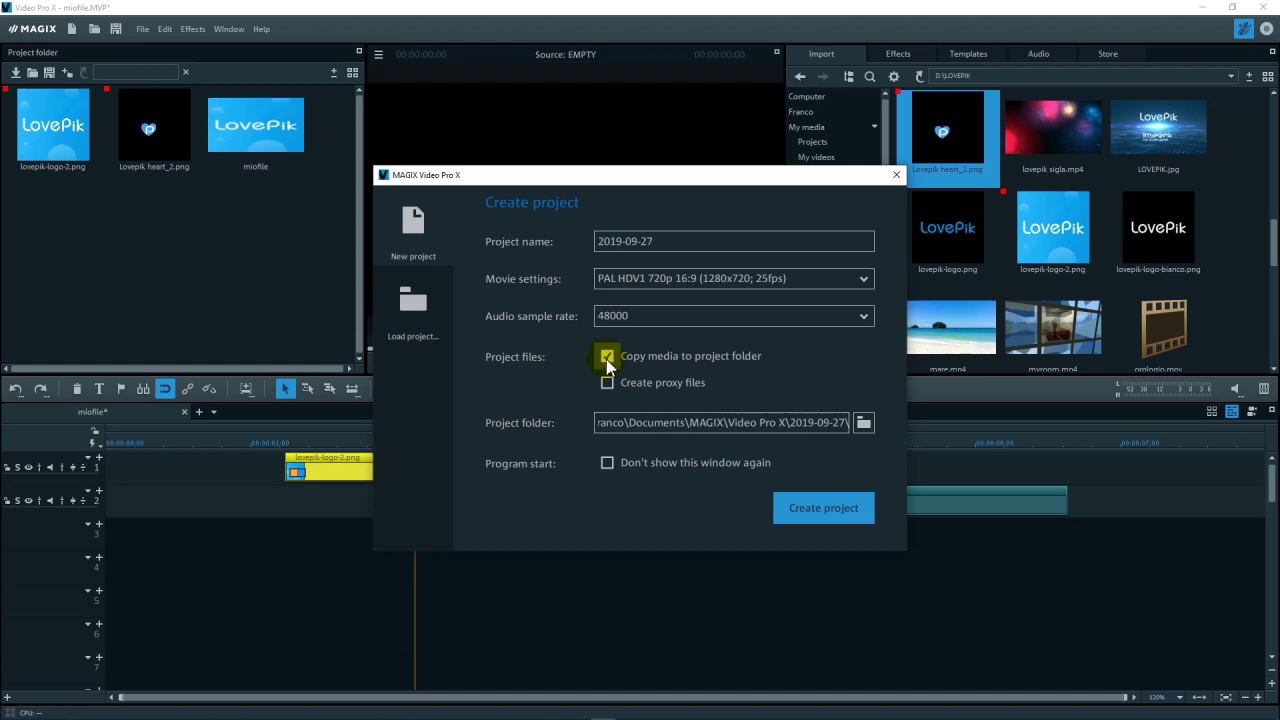
{"action": "left_click", "coordinate": [820, 510]}
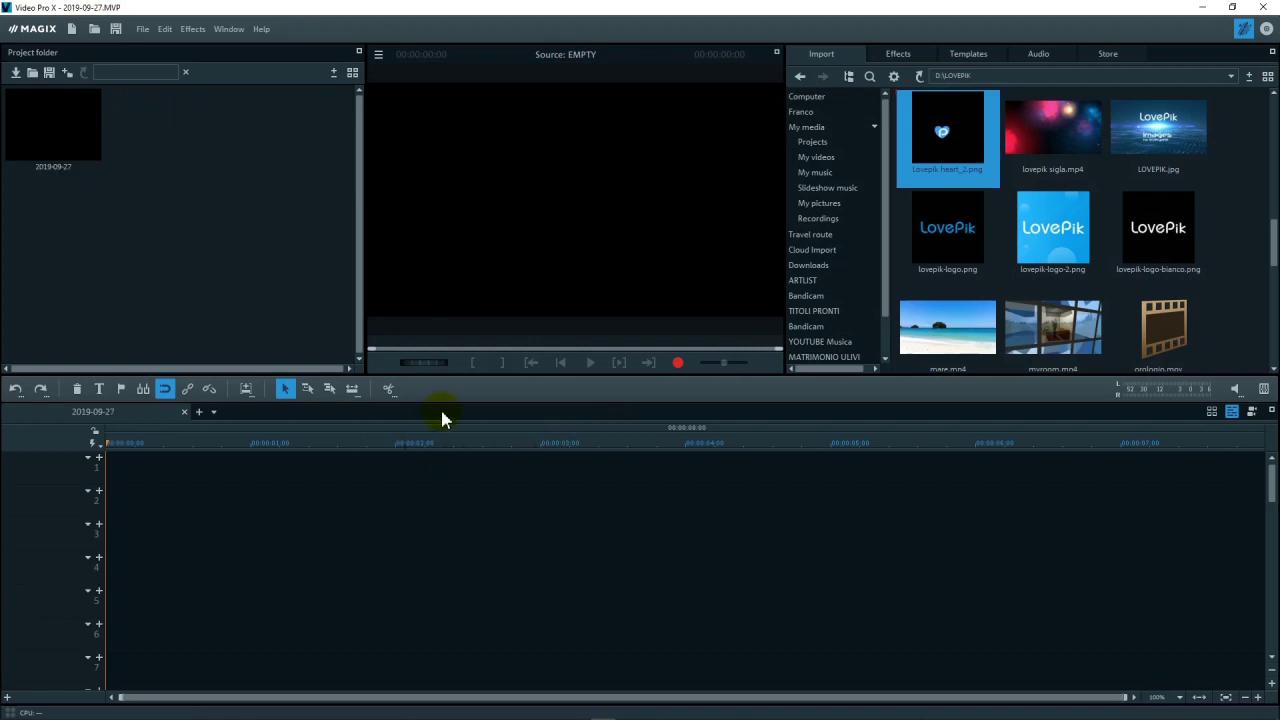
Add lovepik-logo-2.png to track 1 at about 1.5 seconds, dismissing the choice to copy the file into the project folder
{"action": "left_click", "coordinate": [318, 440]}
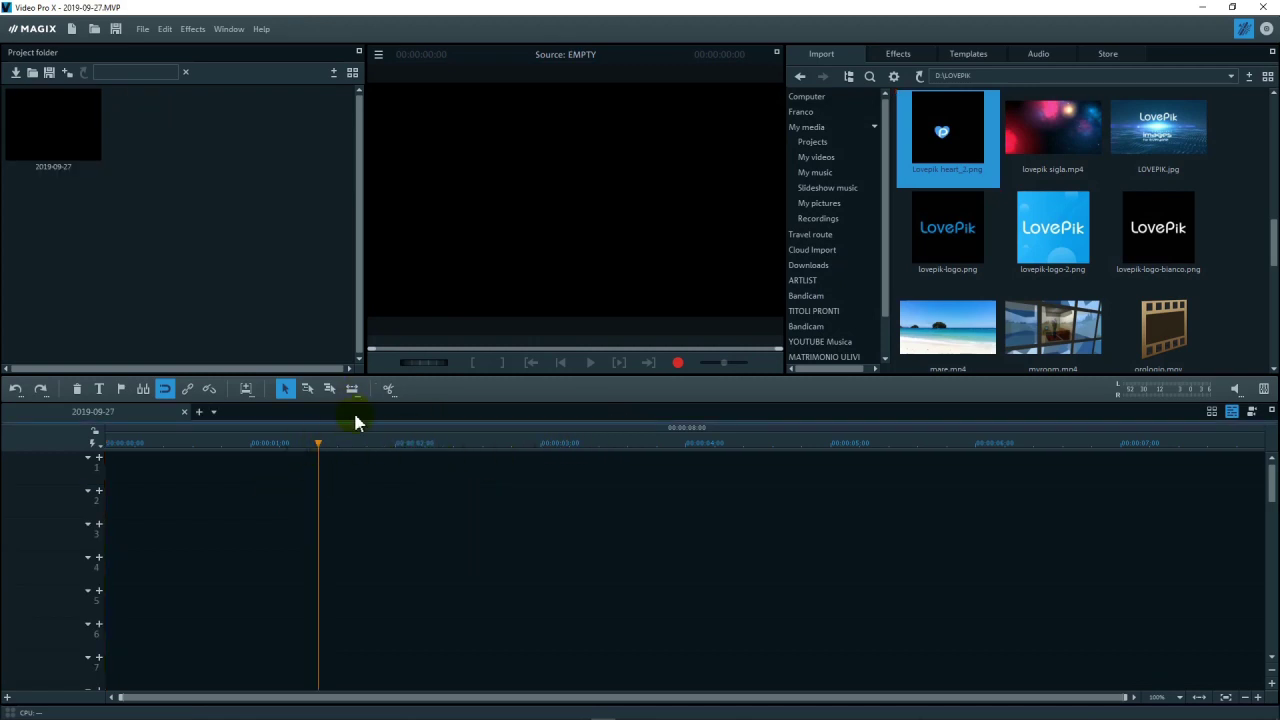
{"action": "left_click_drag", "start_coordinate": [1063, 206], "coordinate": [452, 446]}
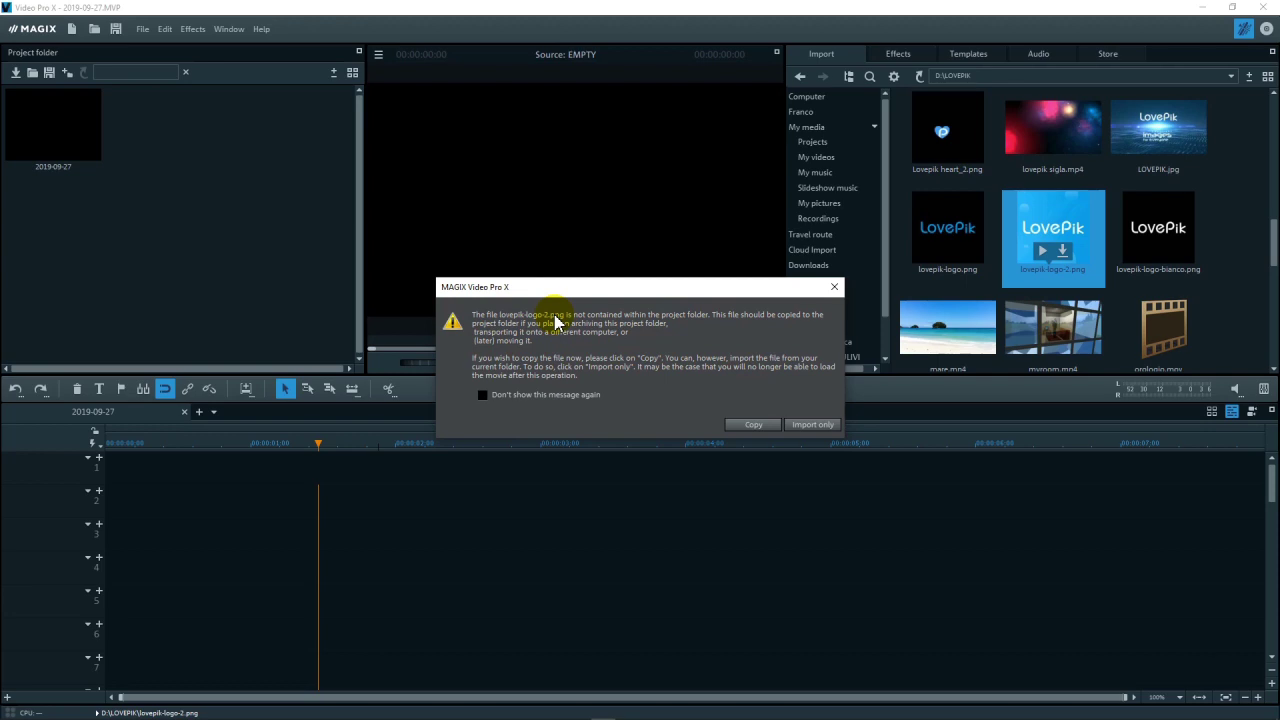
{"action": "left_click", "coordinate": [832, 290]}
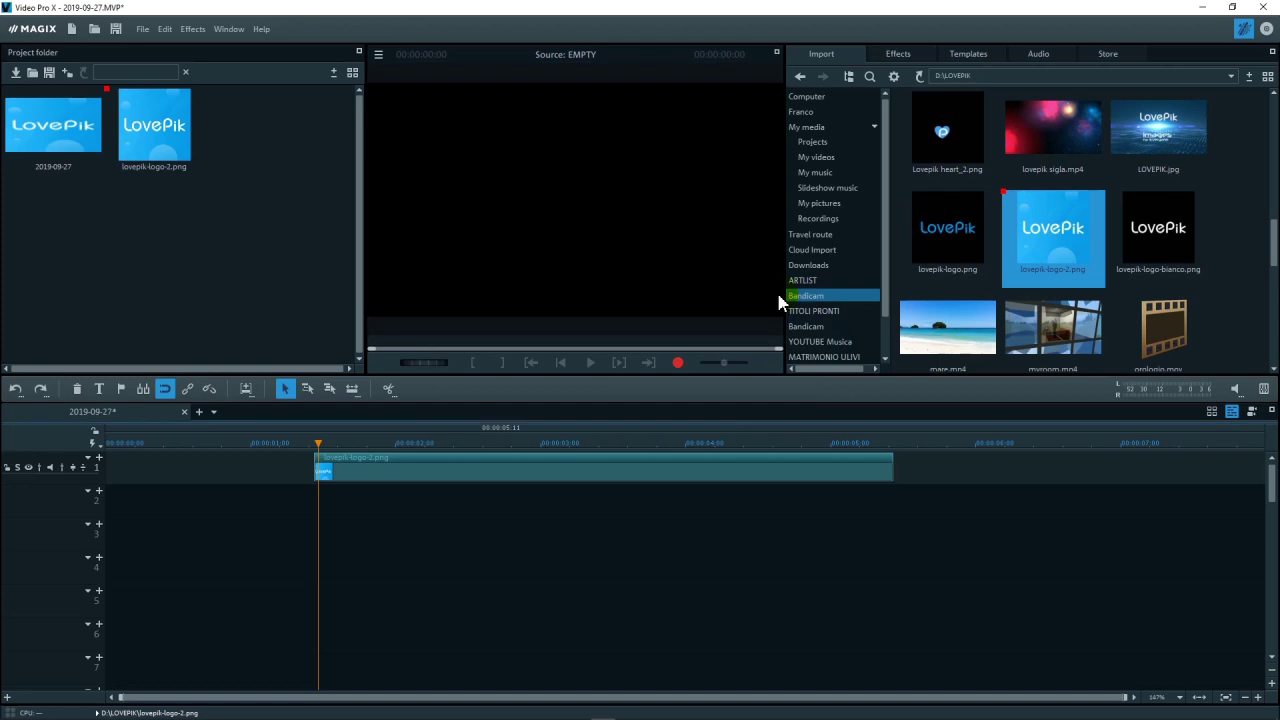
Create another project named hhdsjkfh with copying media to the project folder disabled
{"action": "left_click", "coordinate": [78, 30]}
{"action": "left_click", "coordinate": [605, 360]}
{"action": "left_click", "coordinate": [613, 360]}
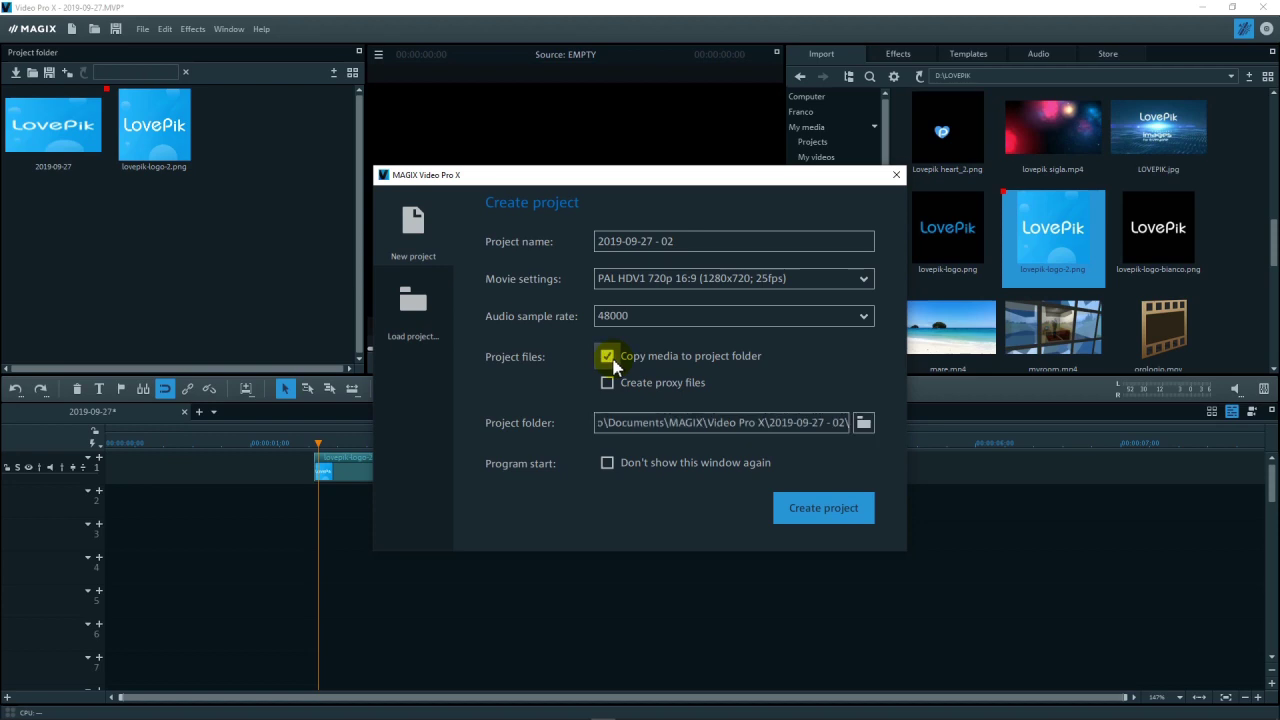
{"action": "left_click", "coordinate": [607, 357]}
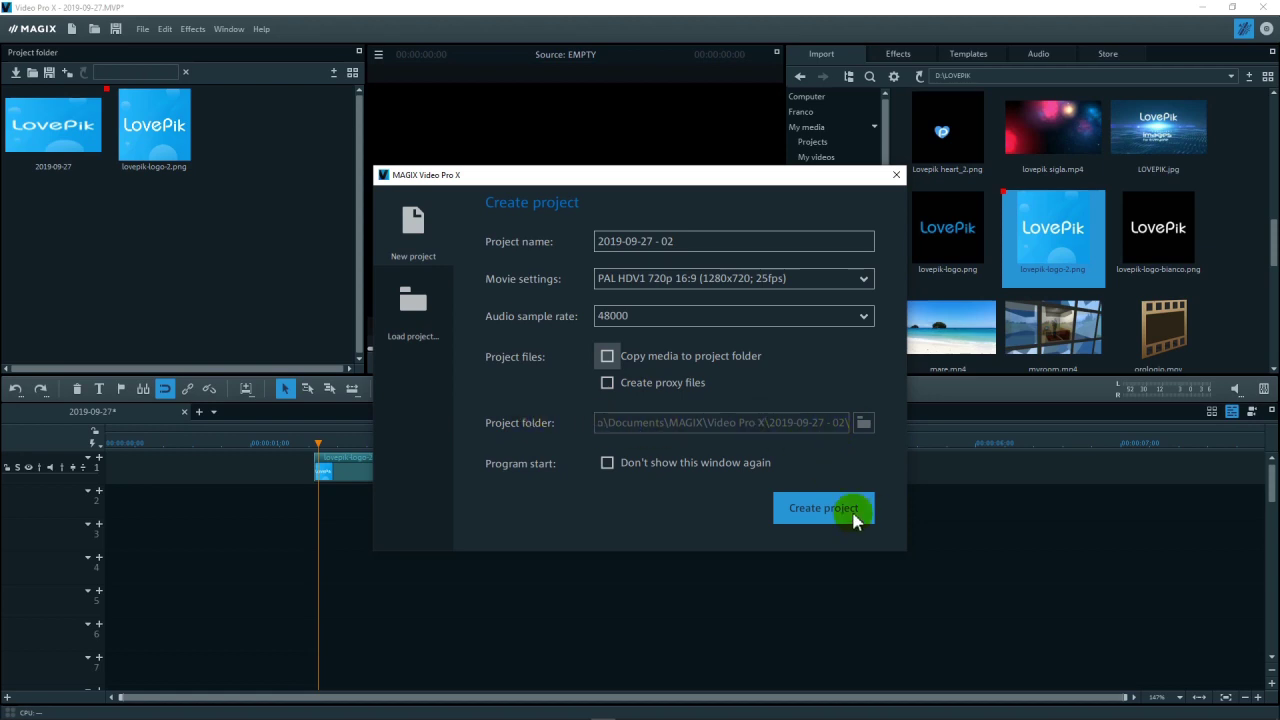
{"action": "left_click", "coordinate": [716, 243]}
{"action": "key", "text": "ctrl+a"}
{"action": "type", "text": "hhdsjkfh"}
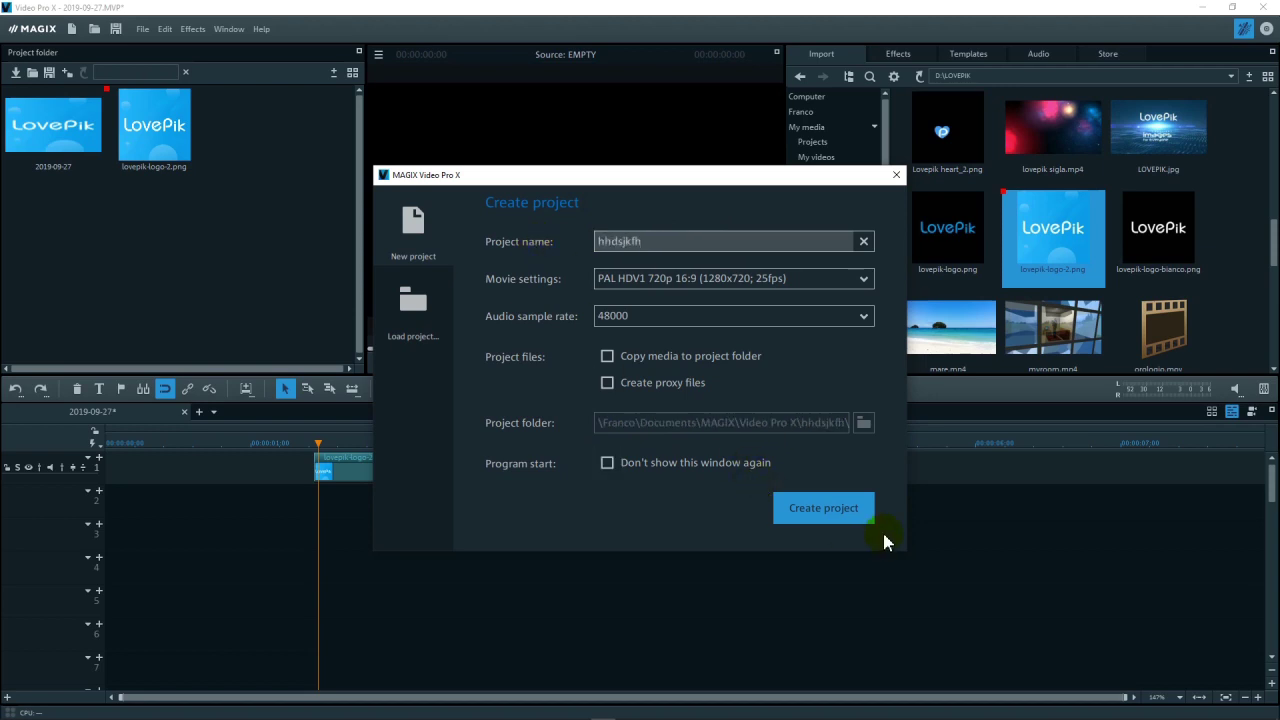
{"action": "left_click", "coordinate": [830, 510]}
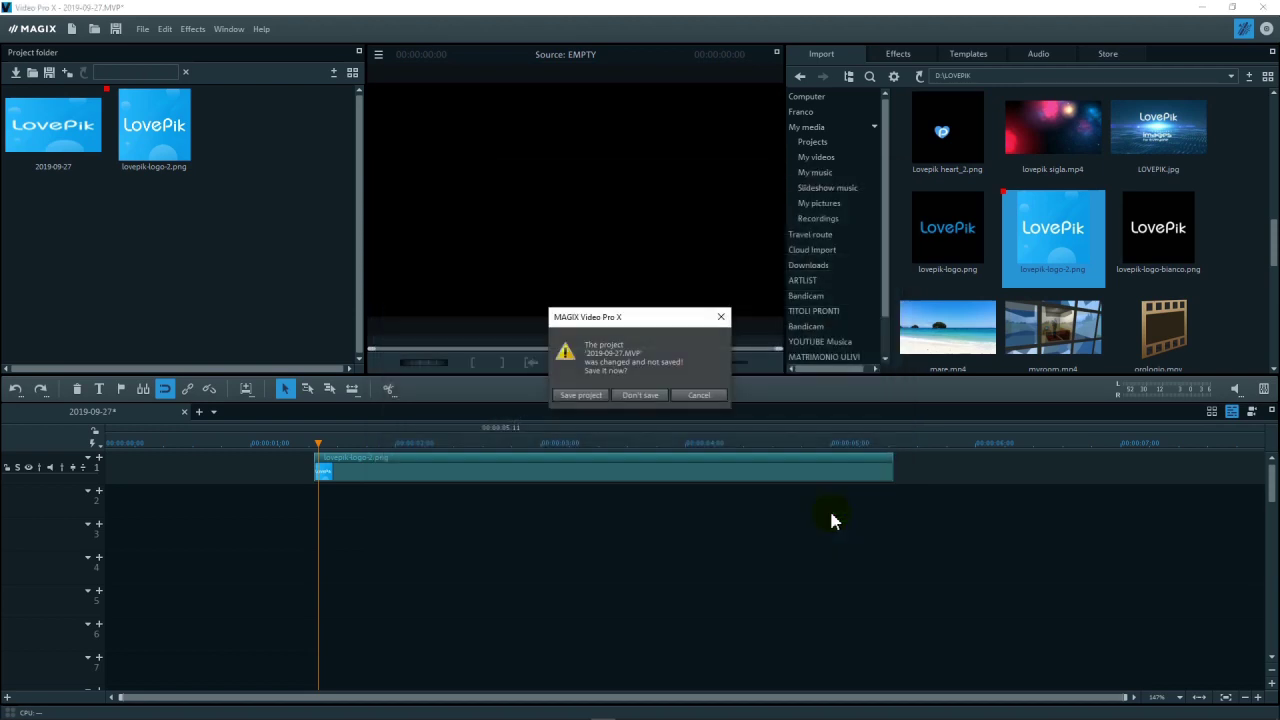
Discard the unsaved changes to the 2019-09-27 project and delete its empty project folder
{"action": "left_click", "coordinate": [693, 474]}
{"action": "left_click", "coordinate": [634, 396]}
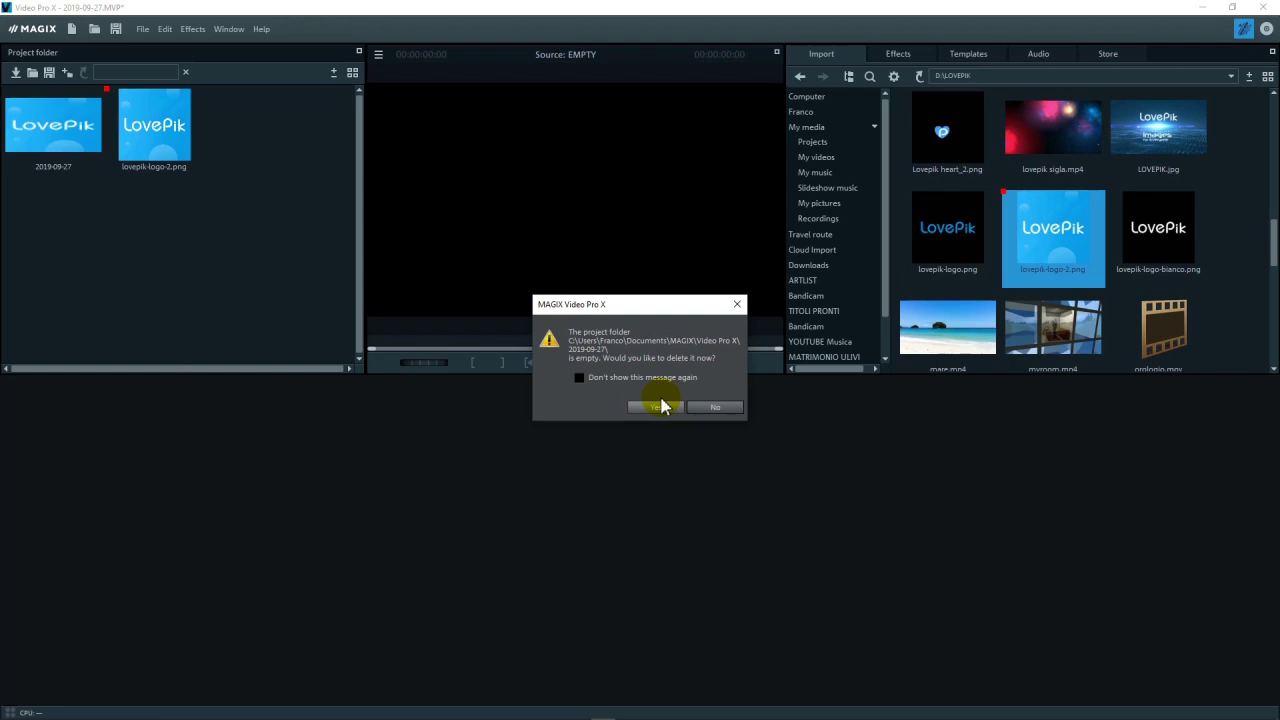
{"action": "left_click", "coordinate": [657, 403]}
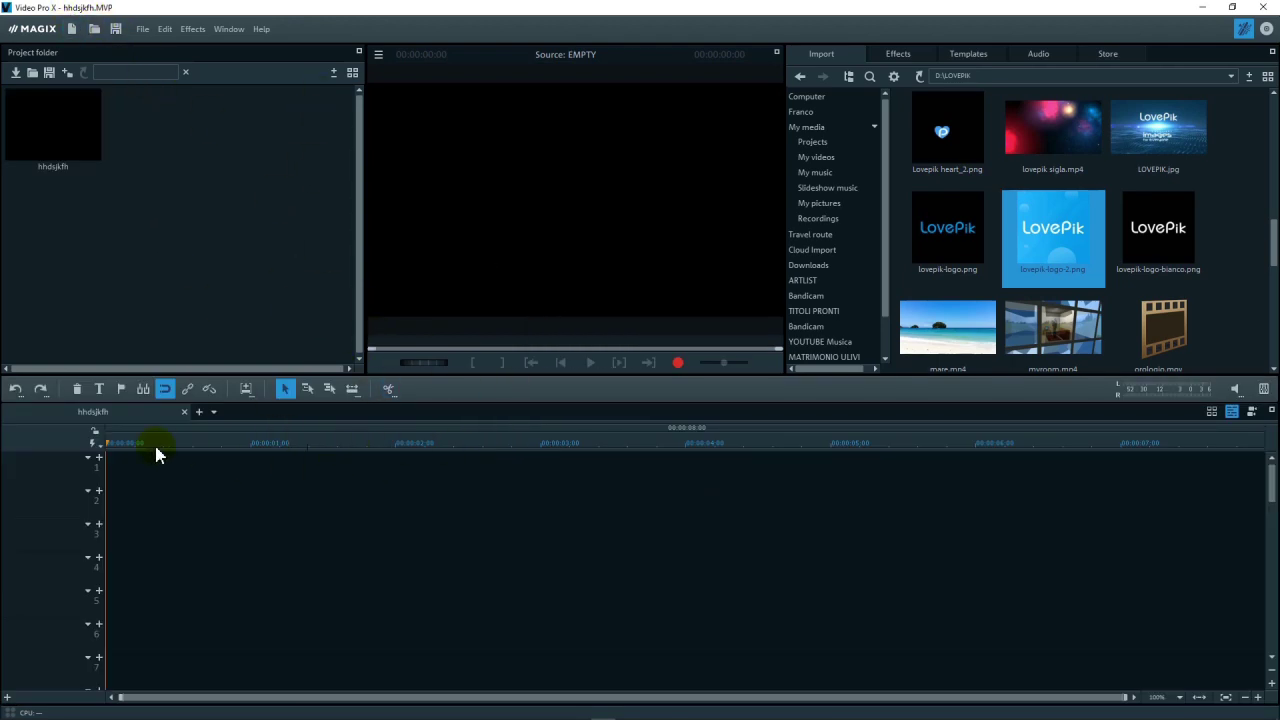
Add lovepik-logo-2.png to track 1 just before the 1-second mark and move the playhead to about 1.5 seconds
{"action": "left_click_drag", "start_coordinate": [1020, 223], "coordinate": [292, 465]}
{"action": "left_click", "coordinate": [323, 443]}
Examine the folder and file name offered for saving the hhdsjkfh project, and cancel without saving
{"action": "left_click", "coordinate": [142, 28]}
{"action": "left_click", "coordinate": [205, 102]}
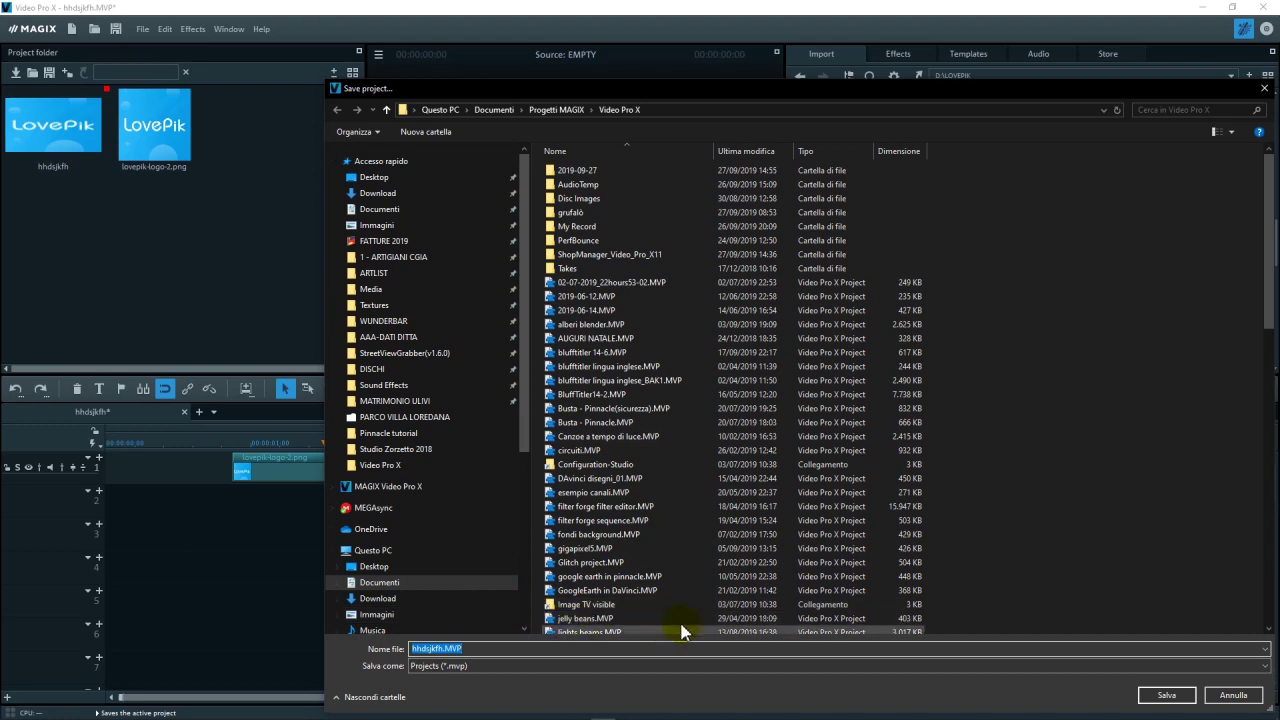
{"action": "left_click", "coordinate": [1236, 694]}
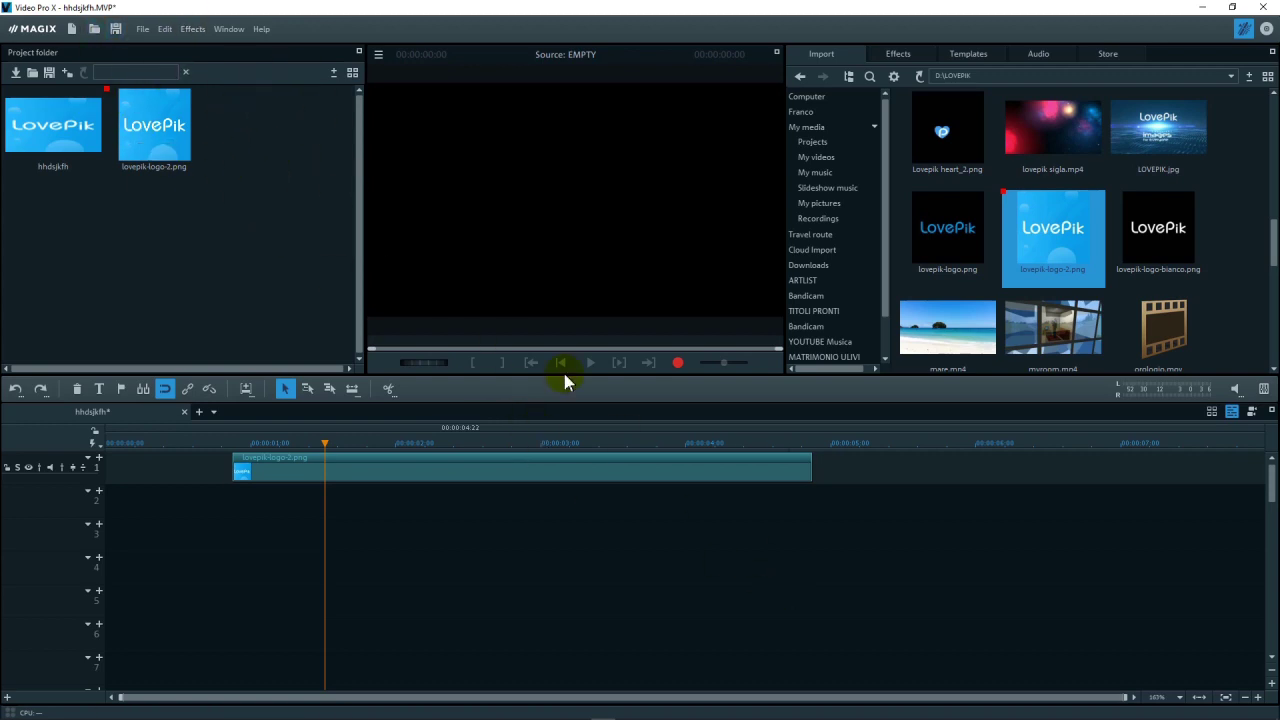
{"action": "left_click", "coordinate": [346, 470]}
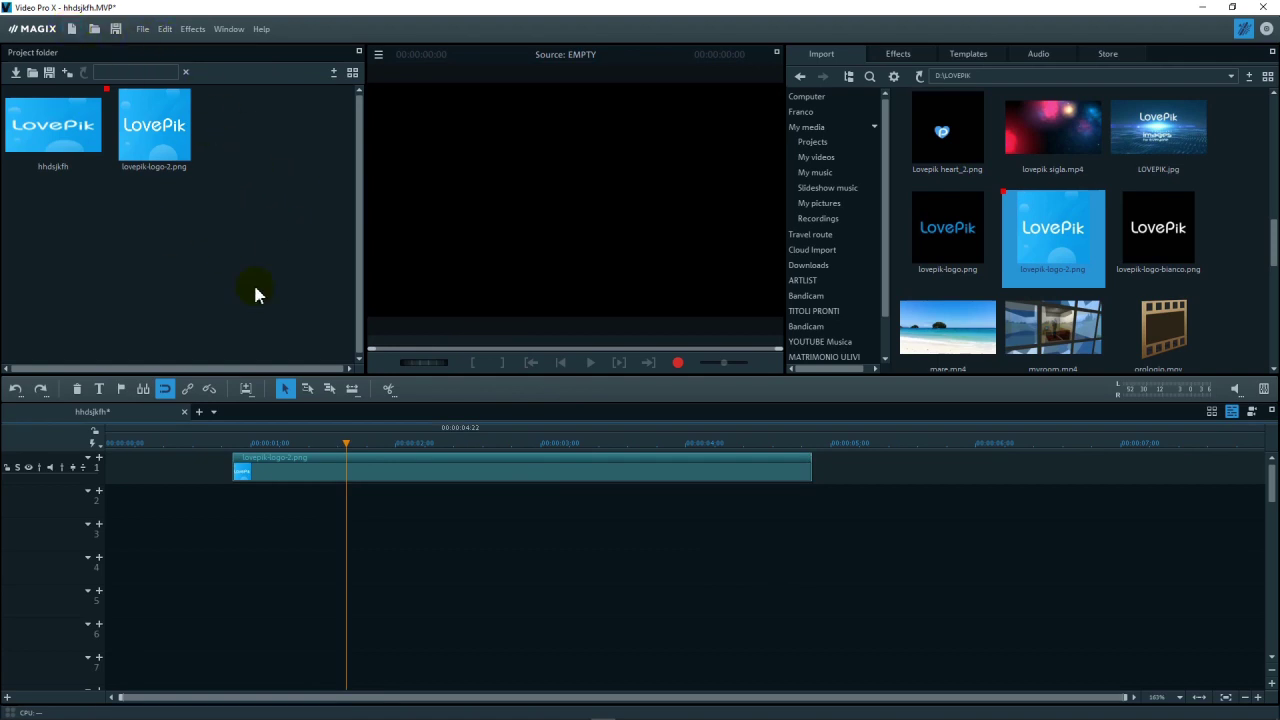
Examine the media copying and project folder settings for a new project, and close them without creating it
{"action": "left_click", "coordinate": [76, 30]}
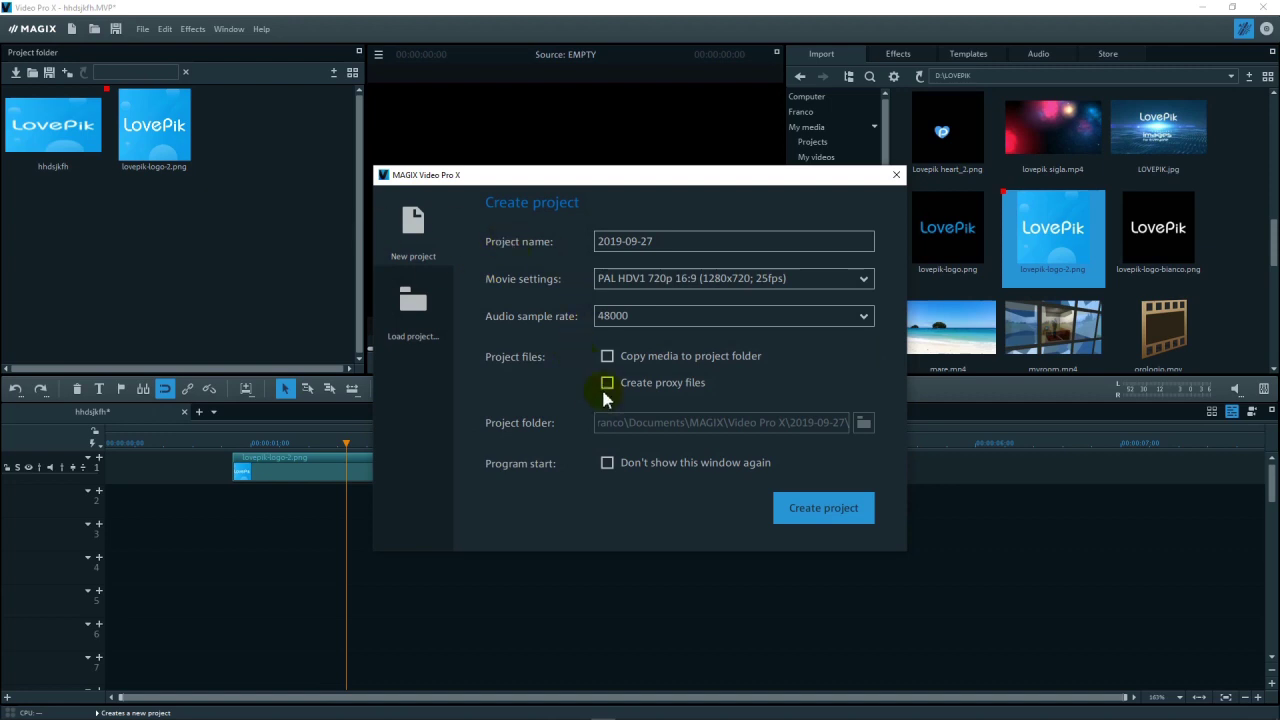
{"action": "left_click", "coordinate": [787, 510]}
{"action": "left_click_drag", "start_coordinate": [766, 171], "coordinate": [670, 150]}
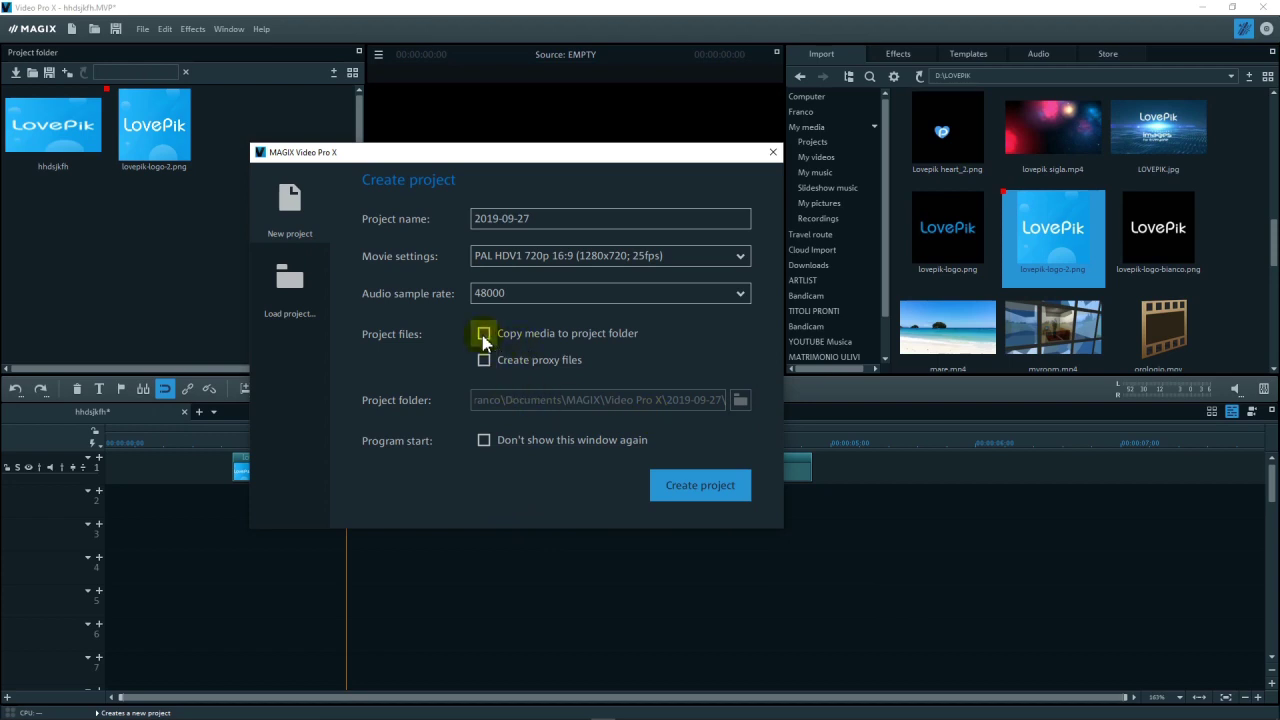
{"action": "left_click", "coordinate": [1013, 212]}
{"action": "left_click_drag", "start_coordinate": [1013, 212], "coordinate": [1008, 250]}
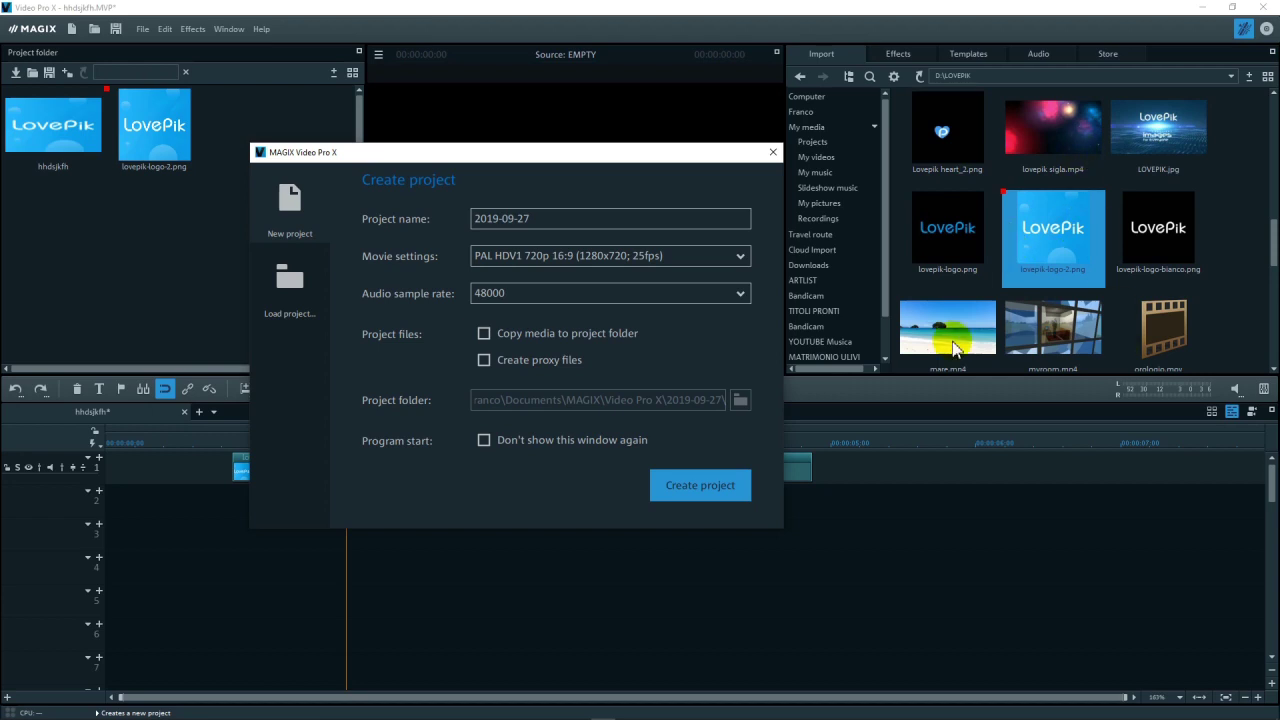
{"action": "left_click", "coordinate": [1022, 275]}
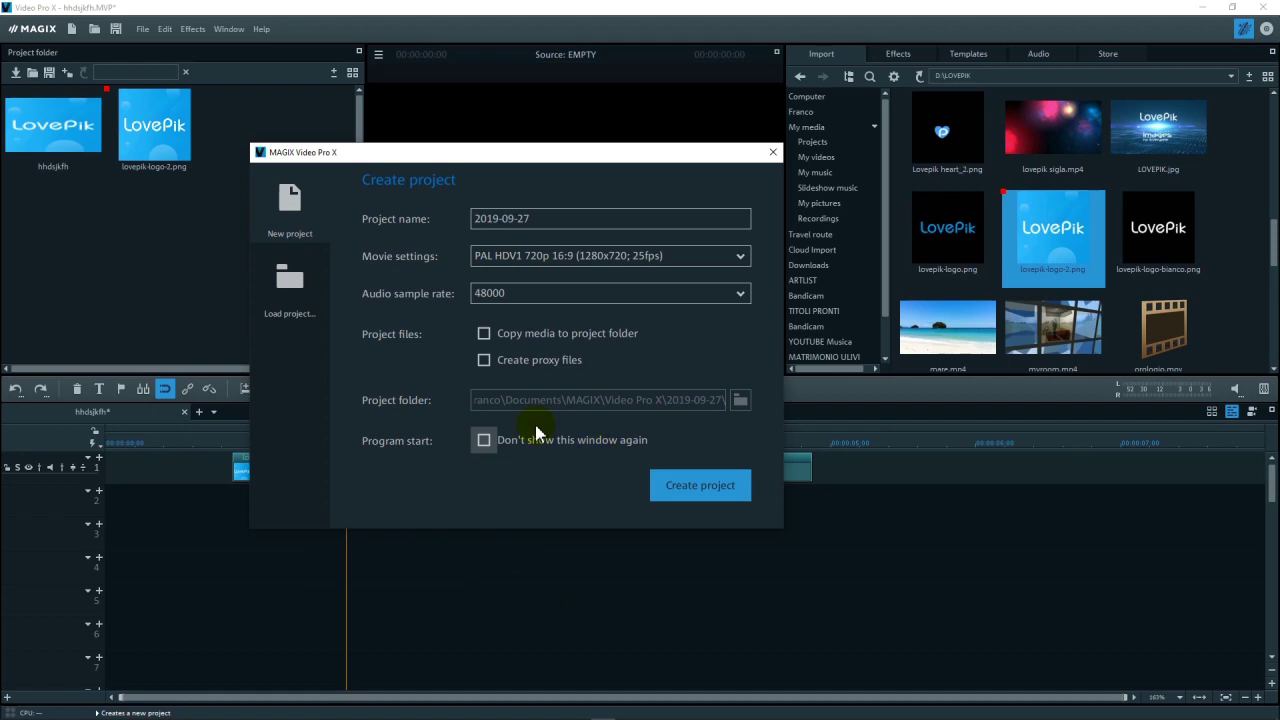
{"action": "left_click", "coordinate": [768, 157]}
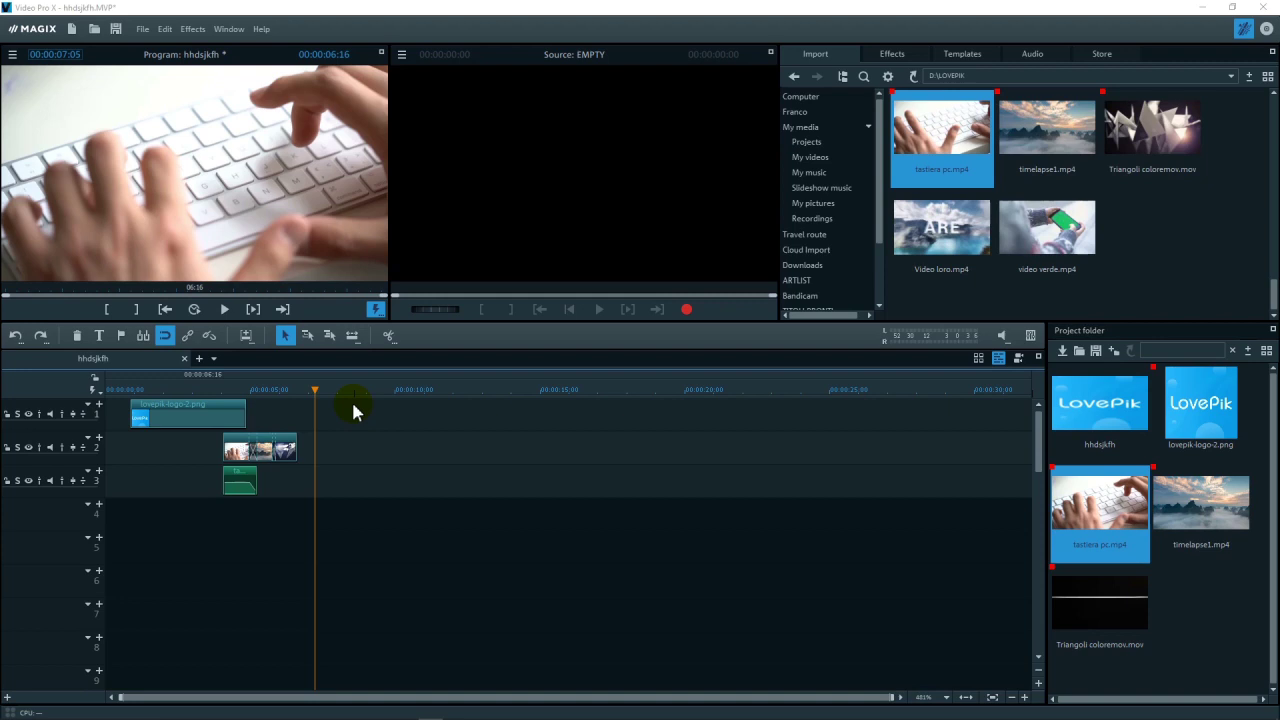
Open the settings for creating a new project again
{"action": "left_click", "coordinate": [72, 28]}
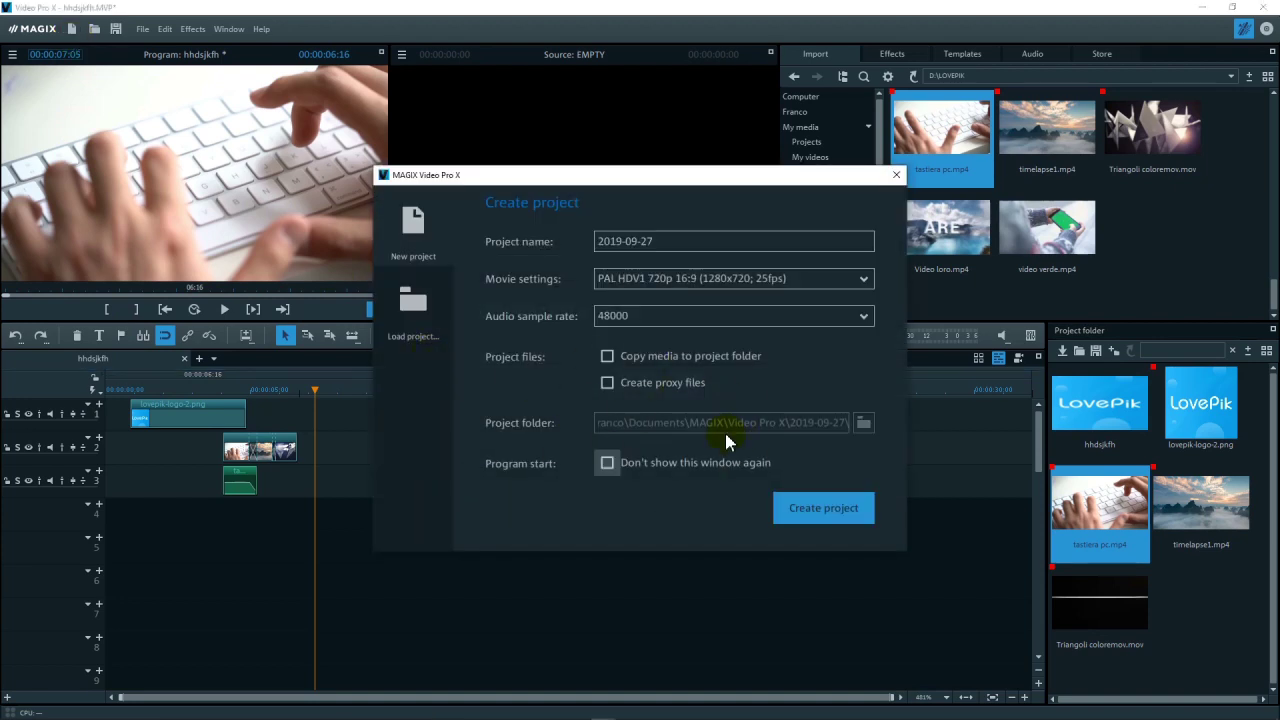